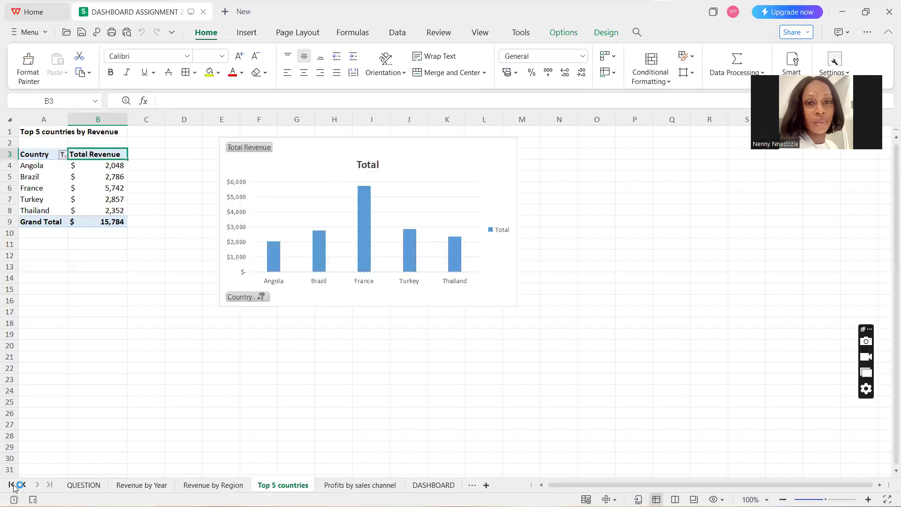
# Step: Open the SALES sheet and inspect the formulas behind the first Revenue and Customer Value entries
pyautogui.click(76, 485)
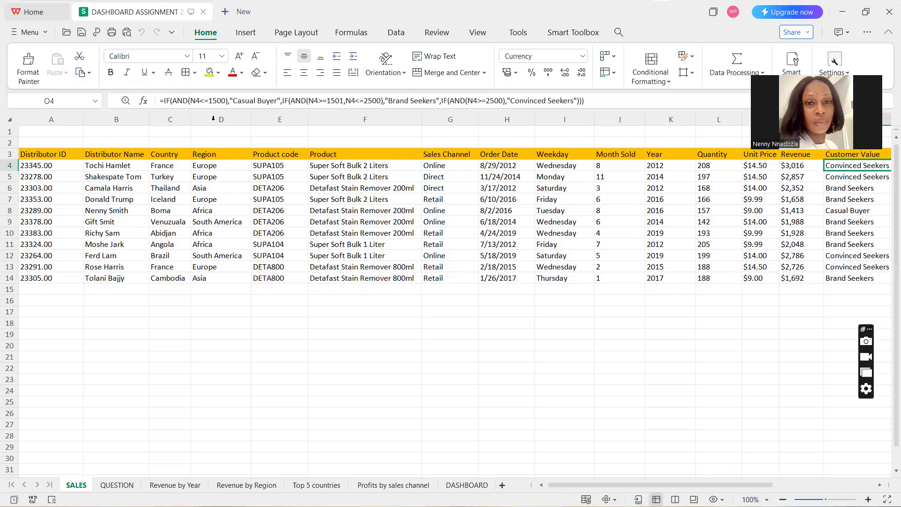
pyautogui.moveTo(566, 486); pyautogui.dragTo(612, 488)
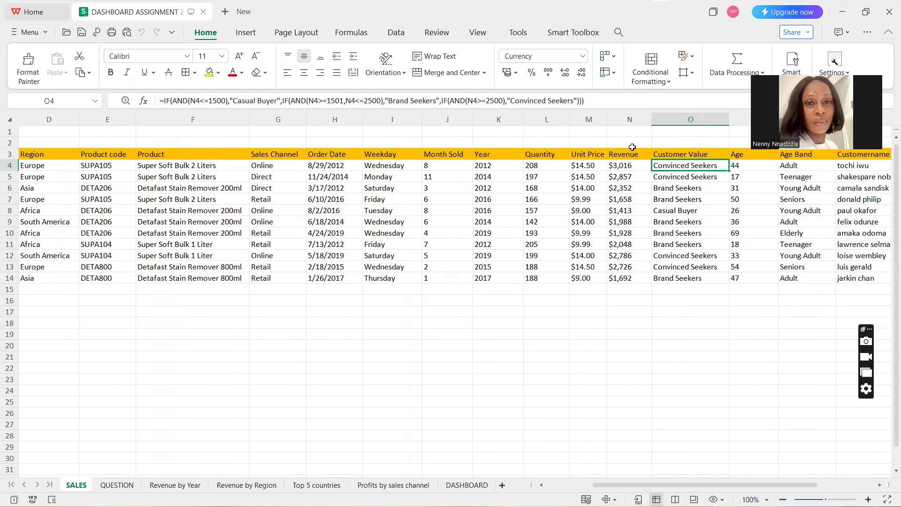
pyautogui.click(629, 165)
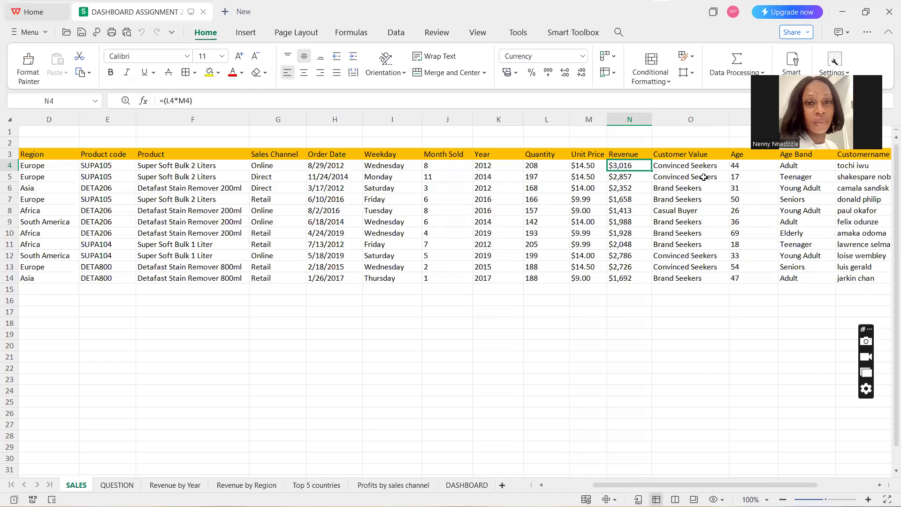
pyautogui.click(687, 167)
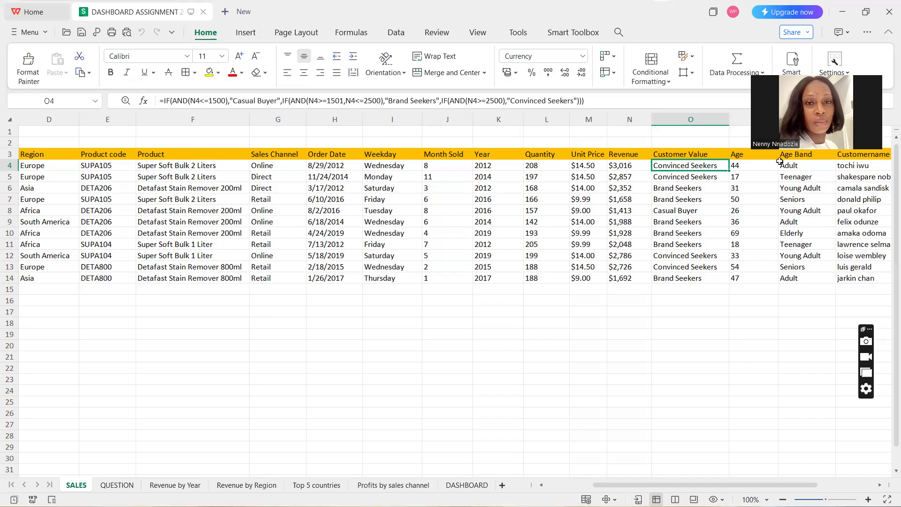
# Step: Review the remaining SALES columns through Birthday and return to the start of the table
pyautogui.moveTo(666, 487); pyautogui.dragTo(717, 488)
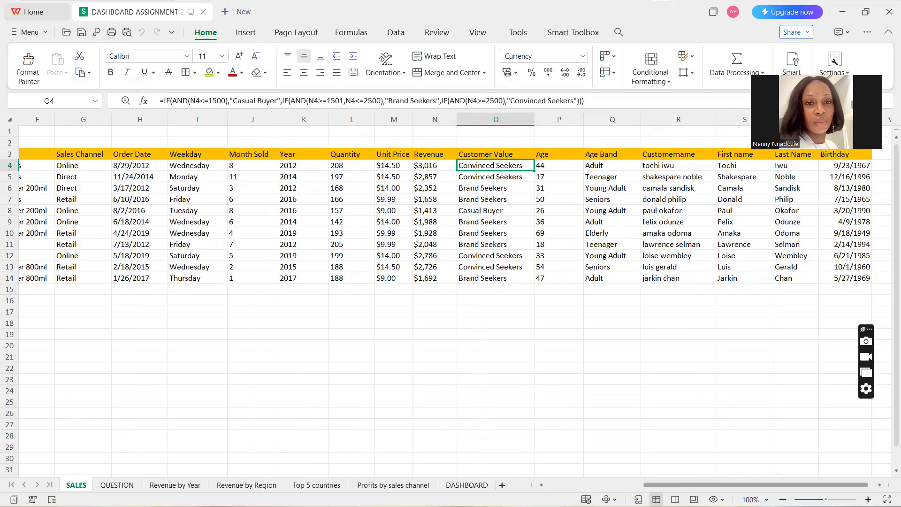
pyautogui.moveTo(746, 487); pyautogui.dragTo(749, 488)
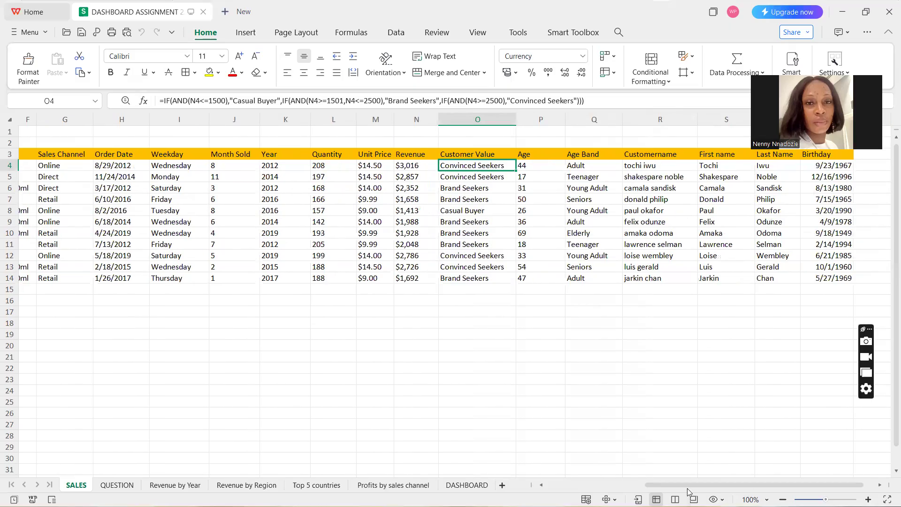
pyautogui.moveTo(686, 488); pyautogui.dragTo(695, 487)
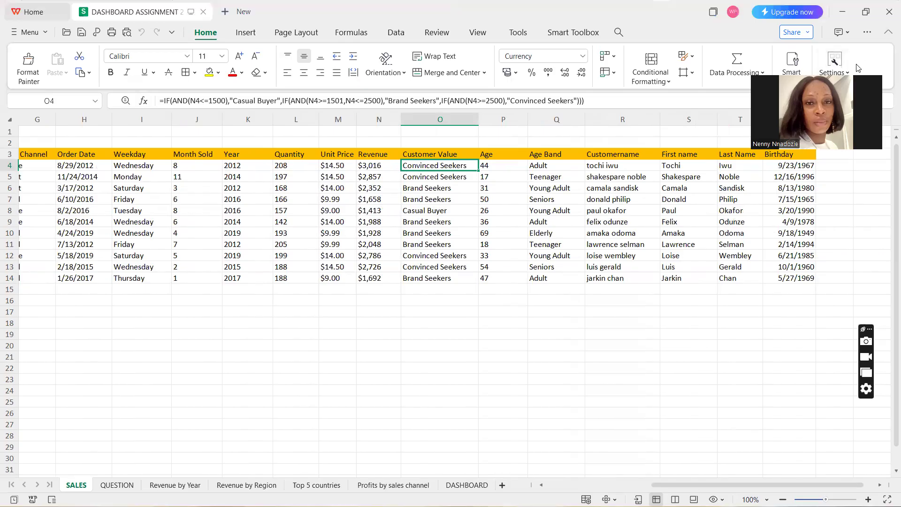
pyautogui.moveTo(702, 487); pyautogui.dragTo(599, 485)
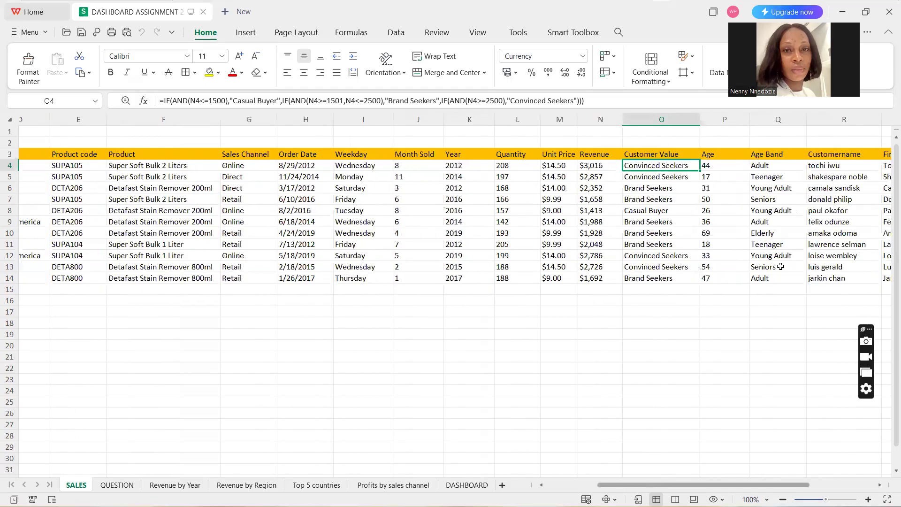
pyautogui.hscroll(2, 781, 266)
pyautogui.moveTo(694, 485); pyautogui.dragTo(550, 486)
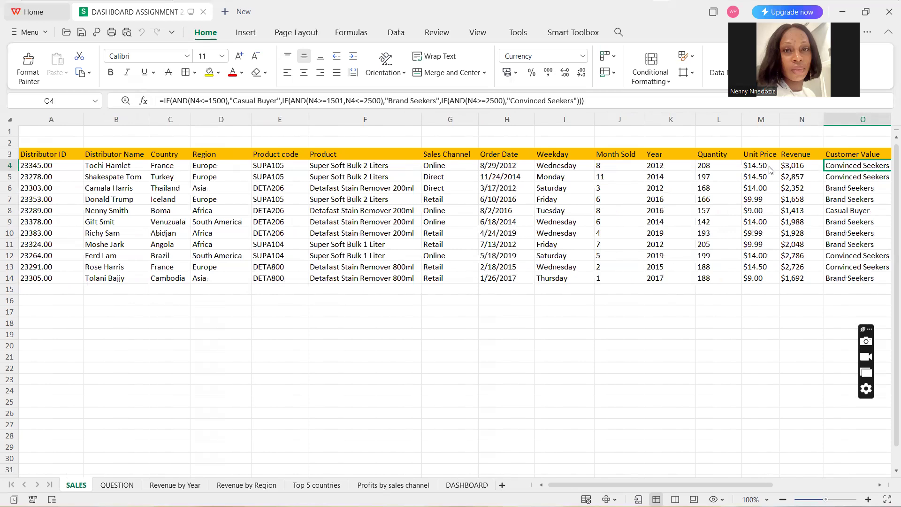
pyautogui.moveTo(605, 487); pyautogui.dragTo(627, 485)
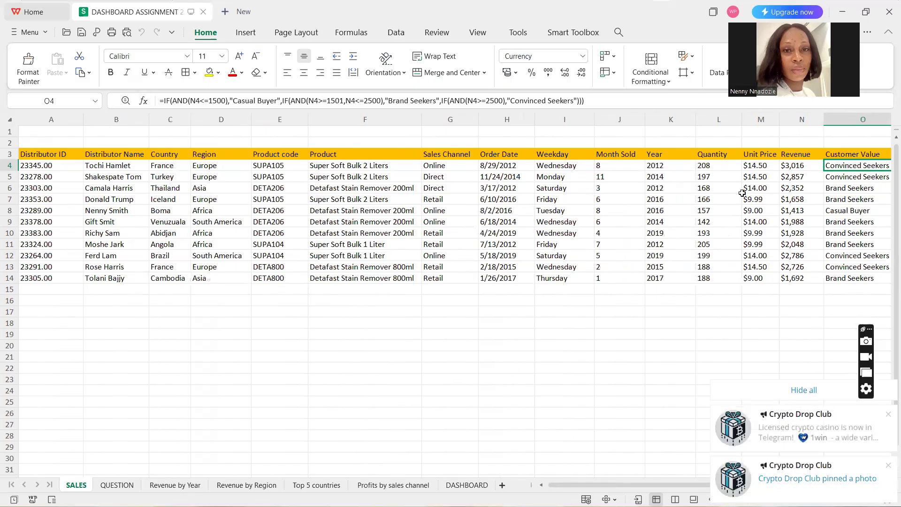
# Step: Review the analysis questions on the QUESTION sheet and view the charts on the DASHBOARD sheet
pyautogui.click(117, 486)
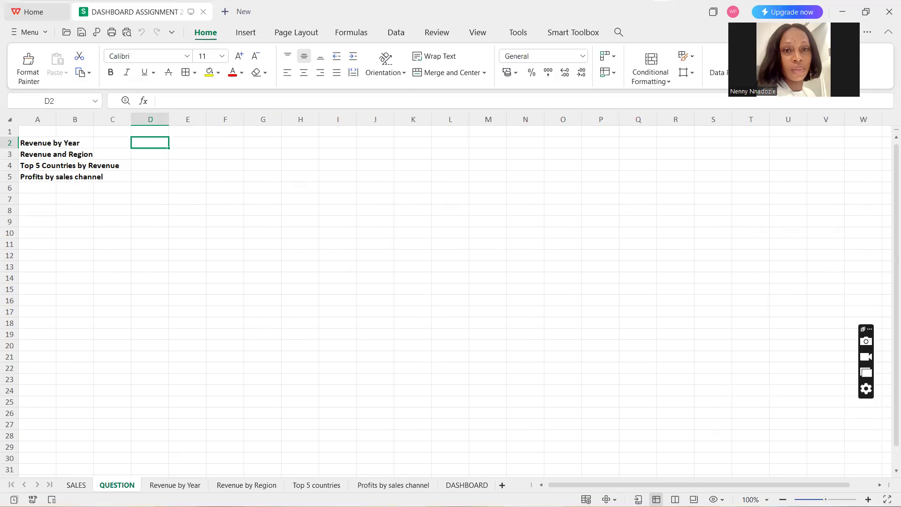
pyautogui.click(473, 489)
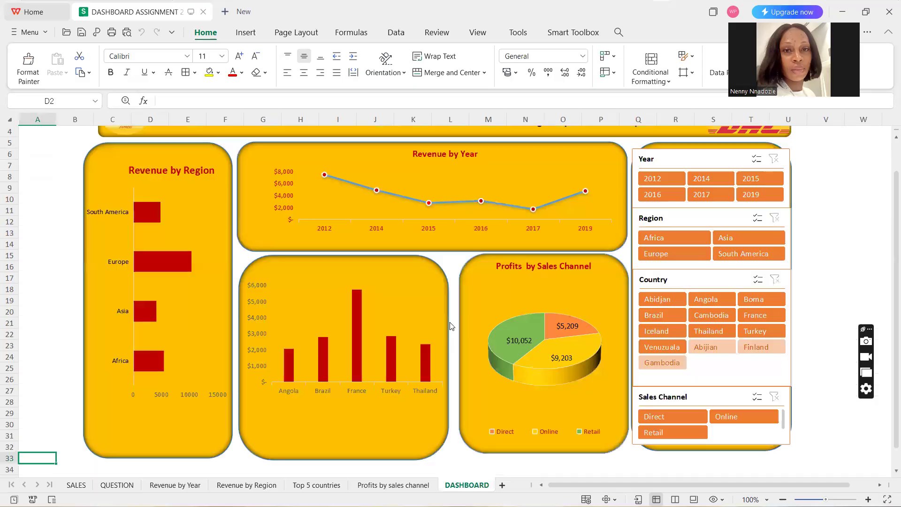
# Step: Open the Revenue by Year sheet and examine the yearly data points on its line chart
pyautogui.click(176, 487)
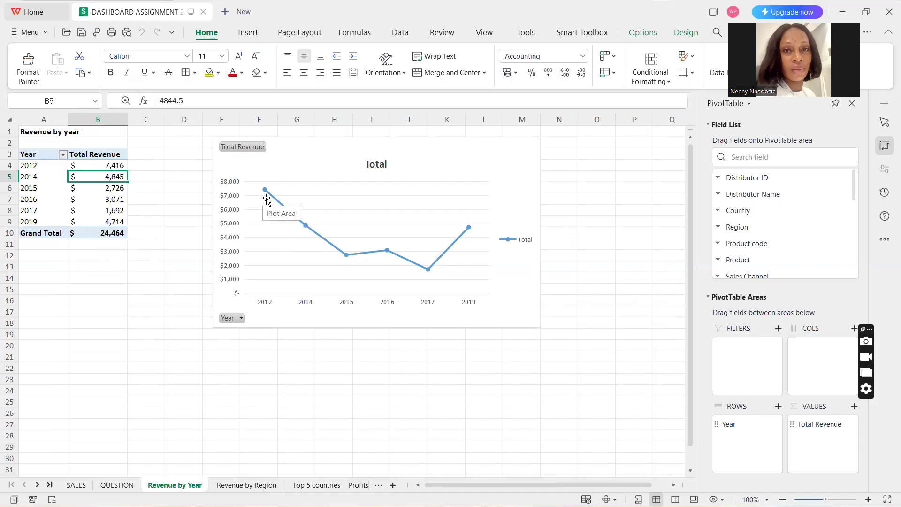
pyautogui.moveTo(469, 229)
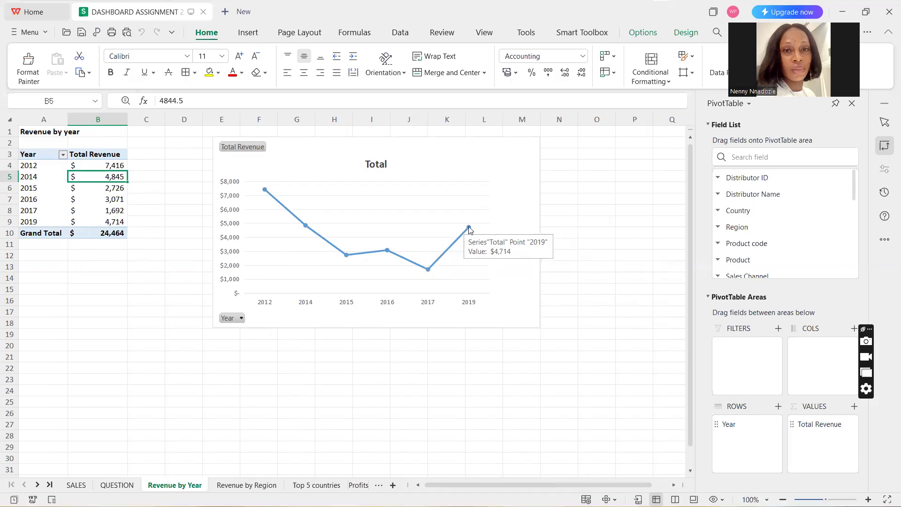
pyautogui.moveTo(388, 256)
pyautogui.moveTo(349, 259)
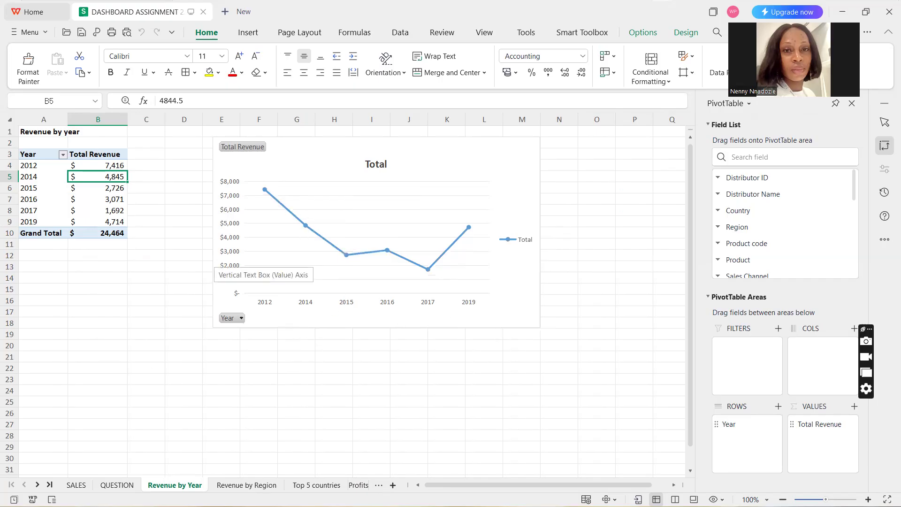
# Step: Examine the pivot tables and charts on the Revenue by Region and Top 5 countries sheets
pyautogui.click(249, 489)
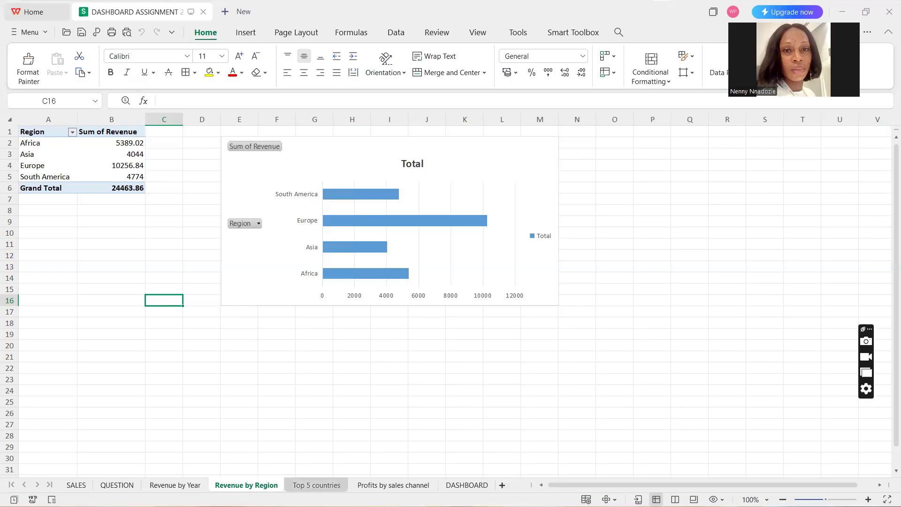
pyautogui.click(307, 486)
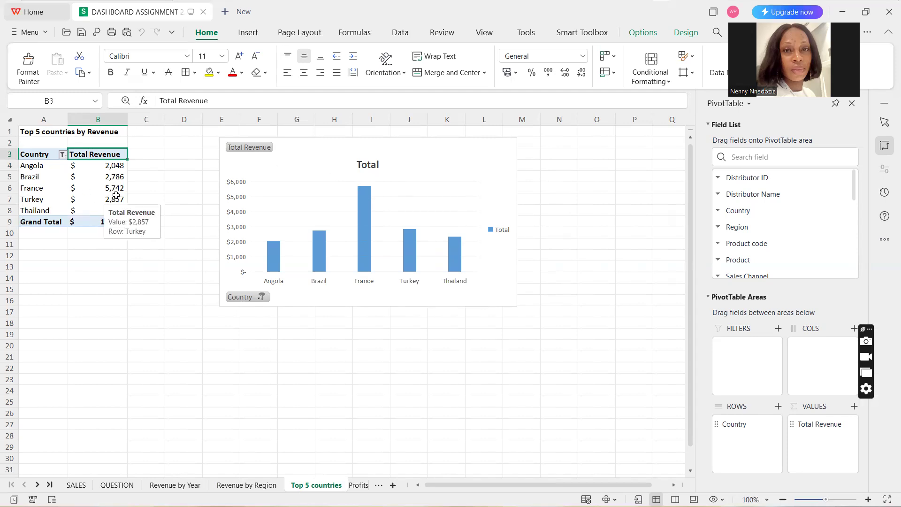
pyautogui.moveTo(368, 186)
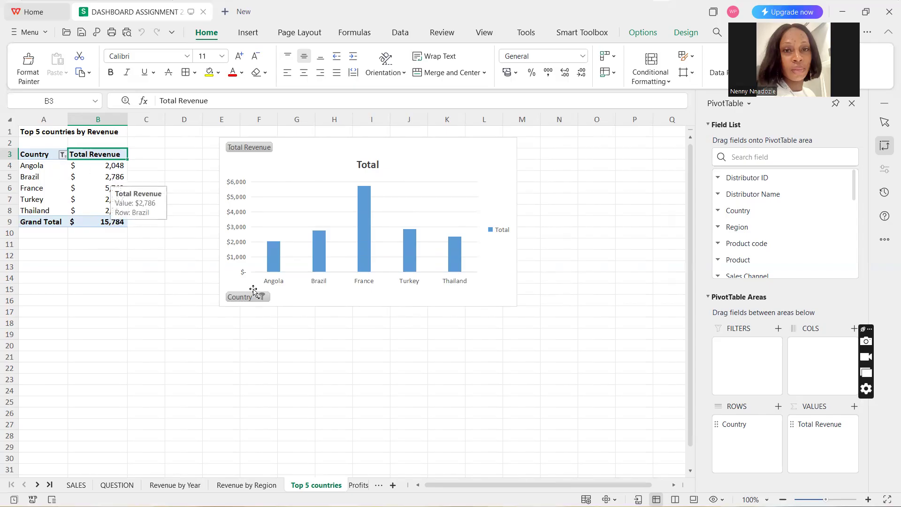
# Step: Compare the Profits by sales channel sheet with the QUESTION list and examine its pivot table and pie chart
pyautogui.click(358, 485)
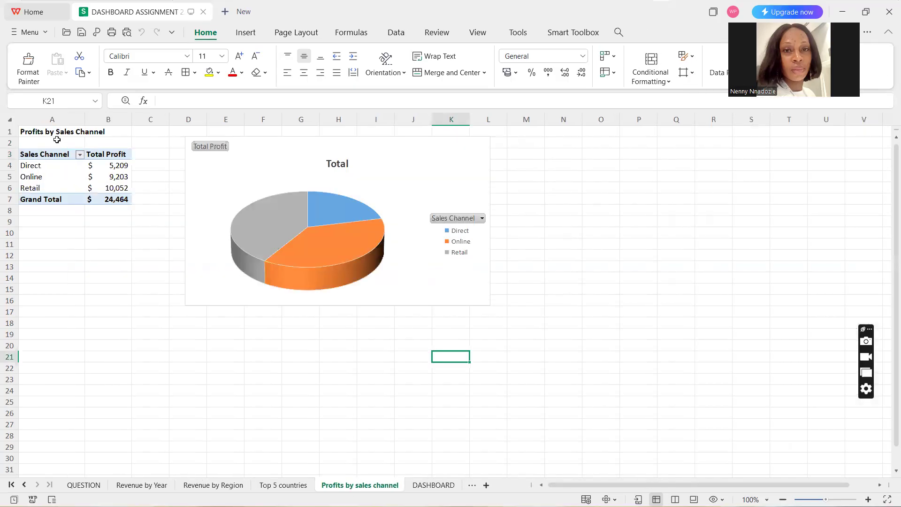
pyautogui.click(80, 485)
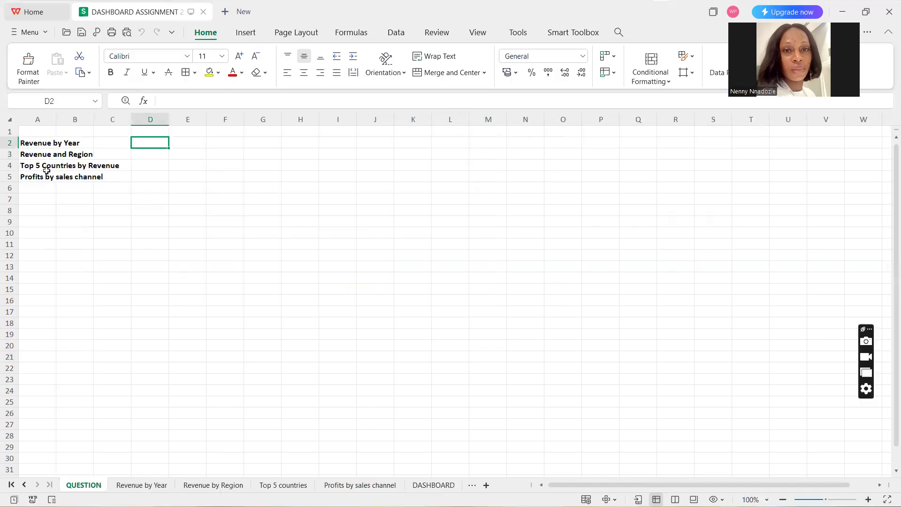
pyautogui.click(358, 485)
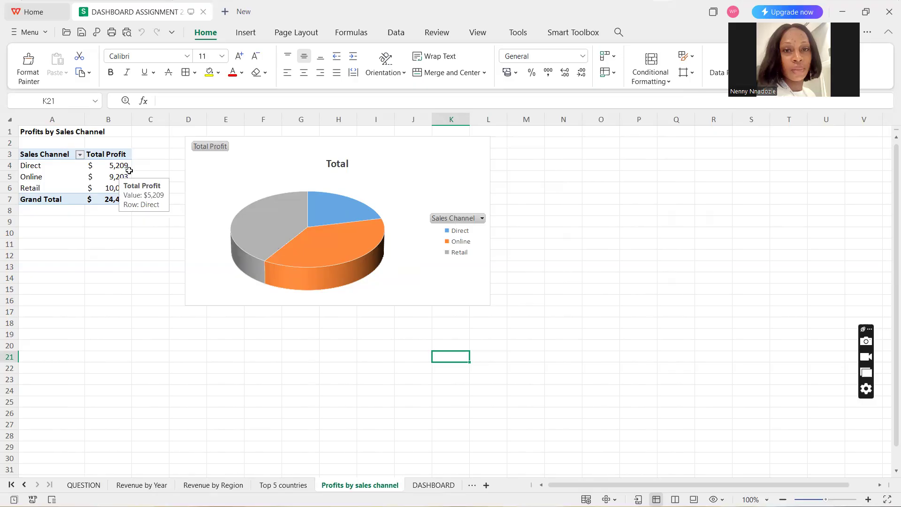
pyautogui.moveTo(347, 199)
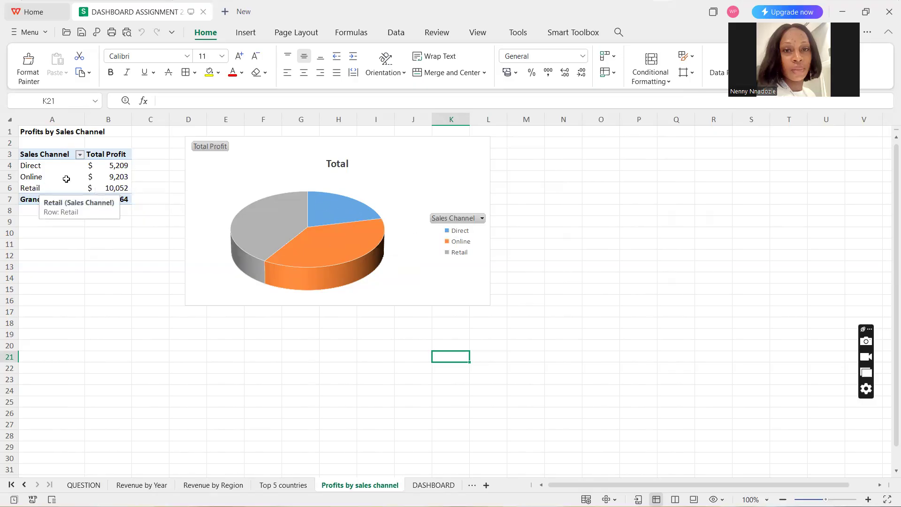
pyautogui.moveTo(384, 269)
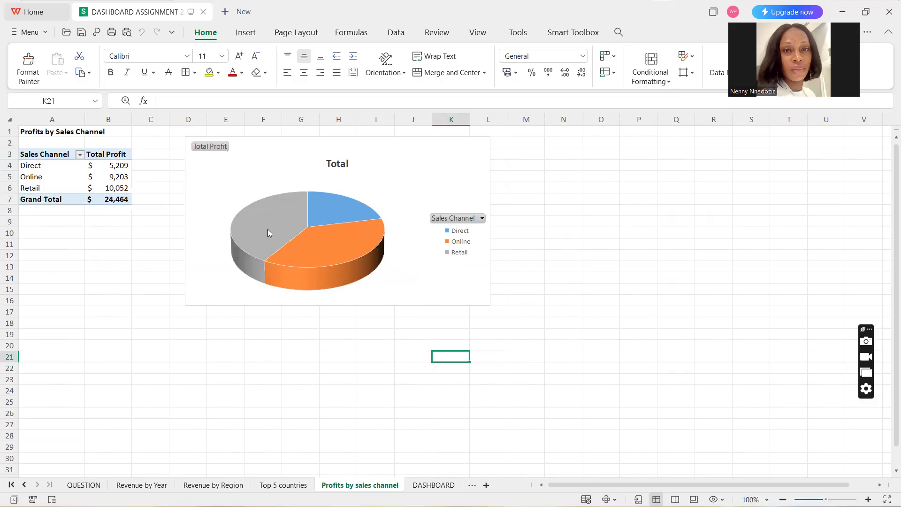
pyautogui.moveTo(315, 200)
# Step: Return to the DASHBOARD sheet and view it from its title banner
pyautogui.click(433, 486)
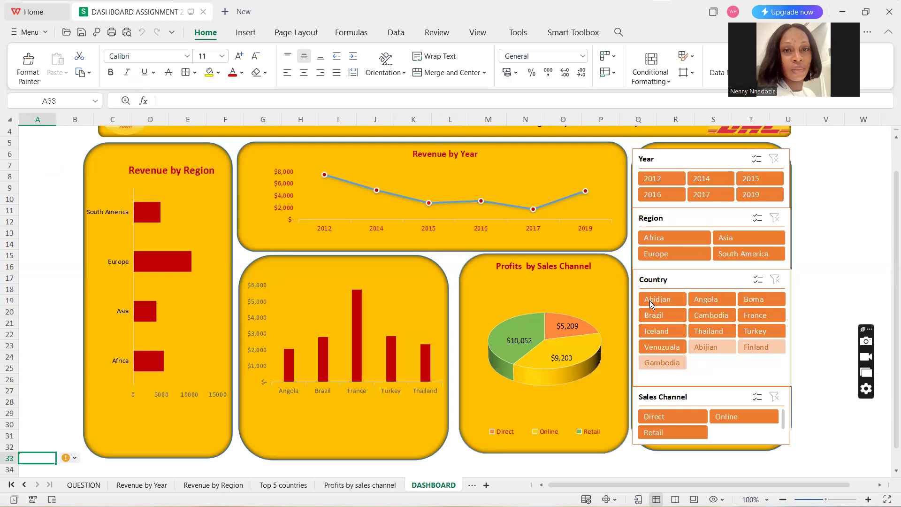
pyautogui.scroll(1, 514, 315)
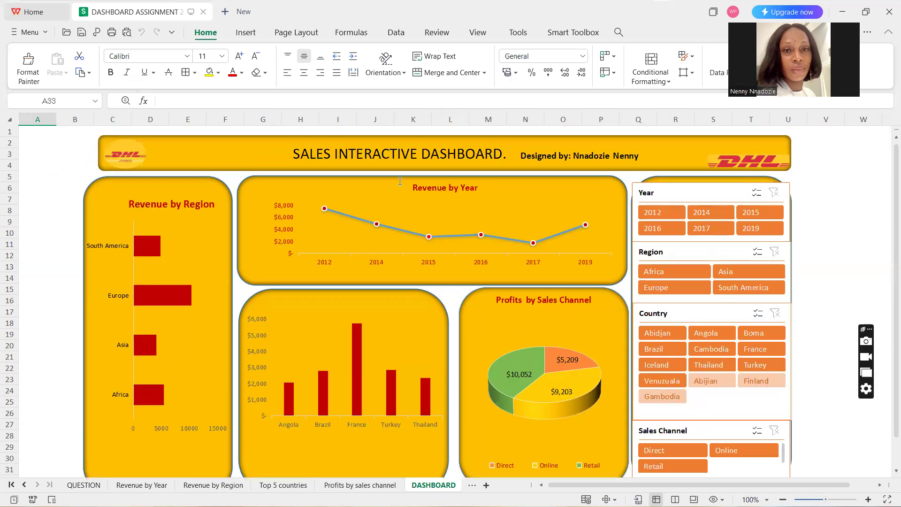
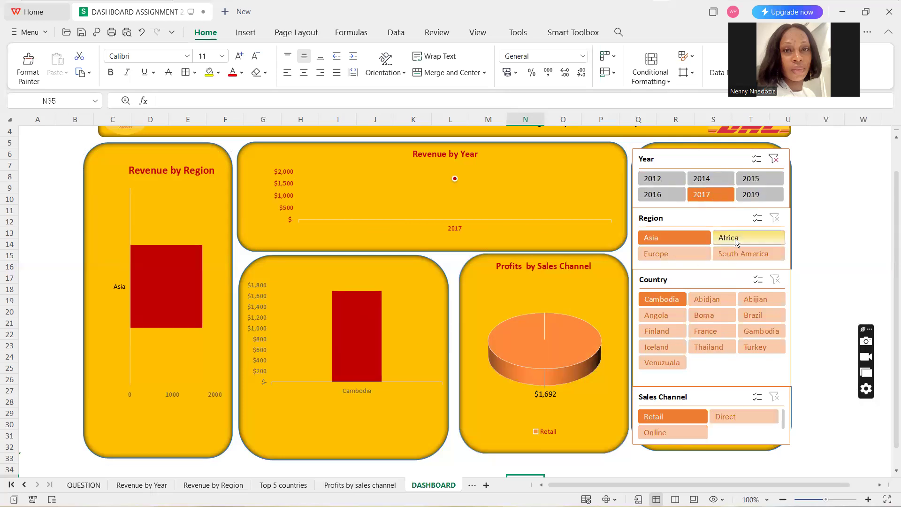
# Step: Try the Africa and Europe region filters on the 2017 dashboard data and clear the region filter
pyautogui.click(736, 240)
pyautogui.click(676, 258)
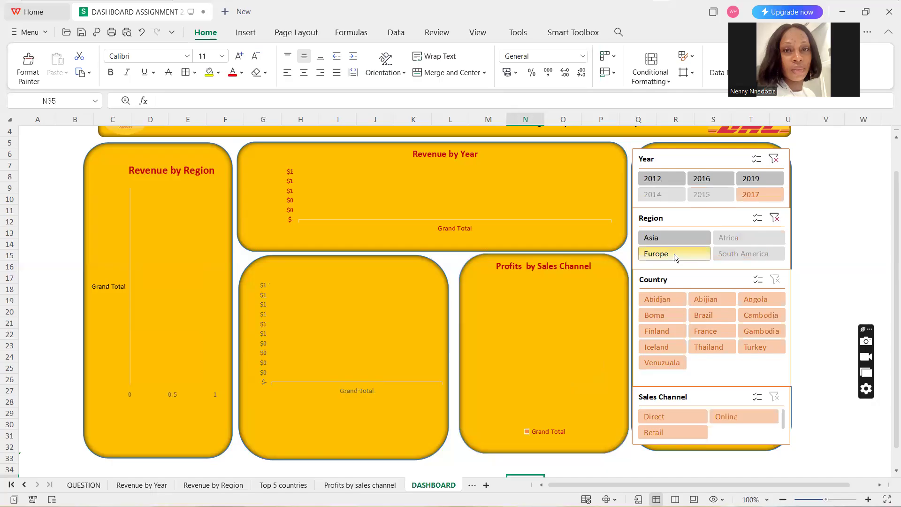
pyautogui.click(775, 220)
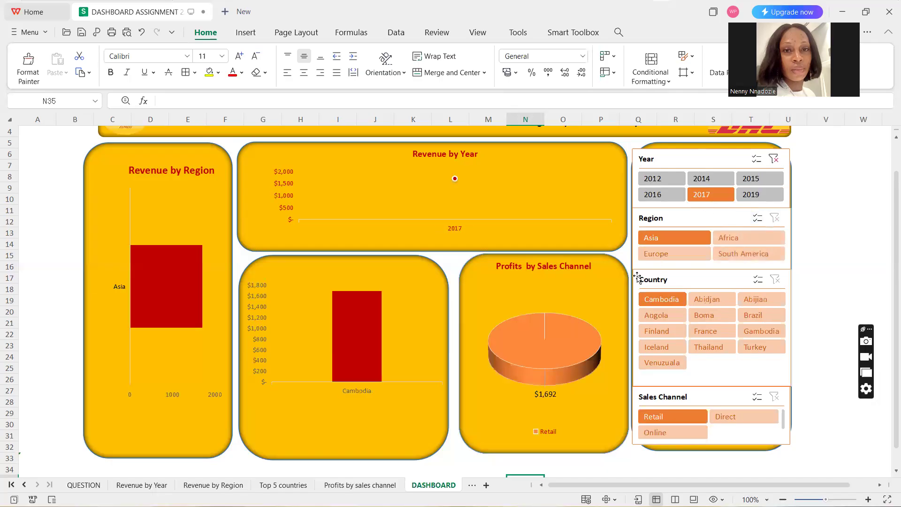
# Step: Filter the dashboard to the Europe region and clear the Year filter to include all years
pyautogui.click(656, 254)
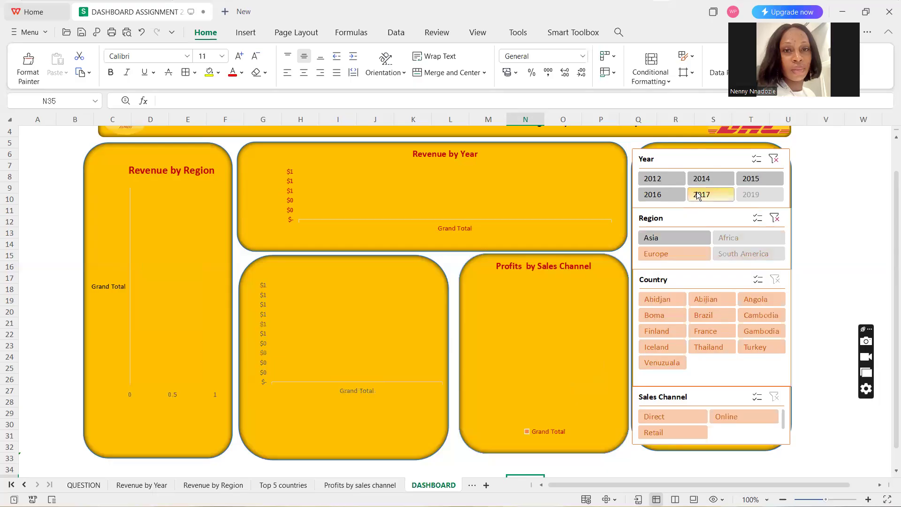
pyautogui.click(774, 159)
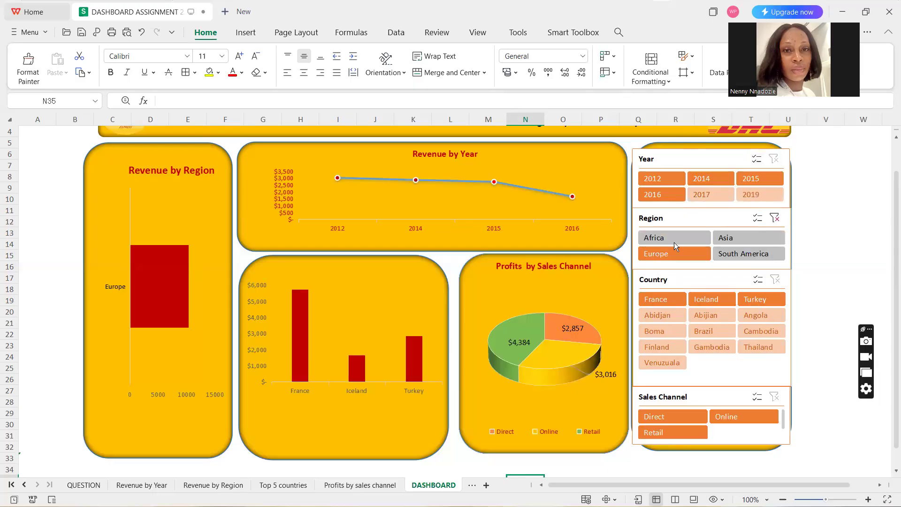
# Step: Switch the dashboard's region filter to Asia and filter the year to 2012 and, separately, 2017
pyautogui.click(744, 237)
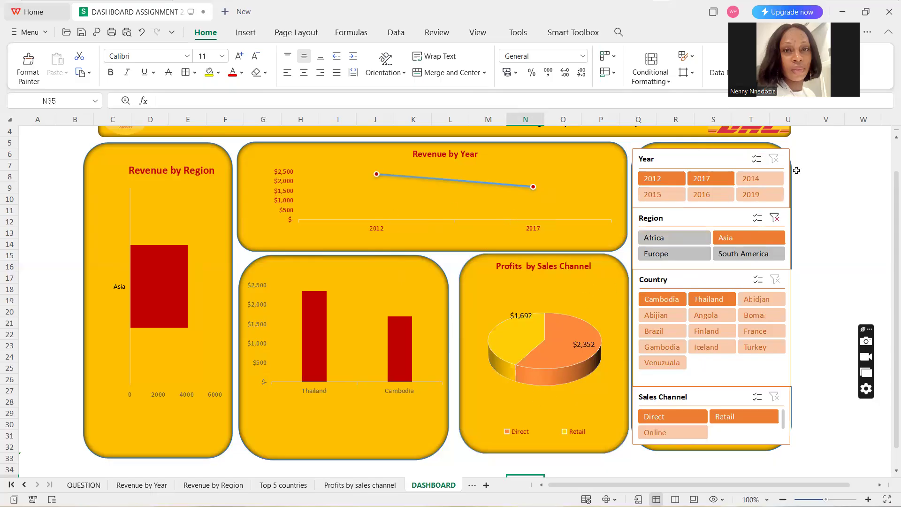
pyautogui.click(663, 181)
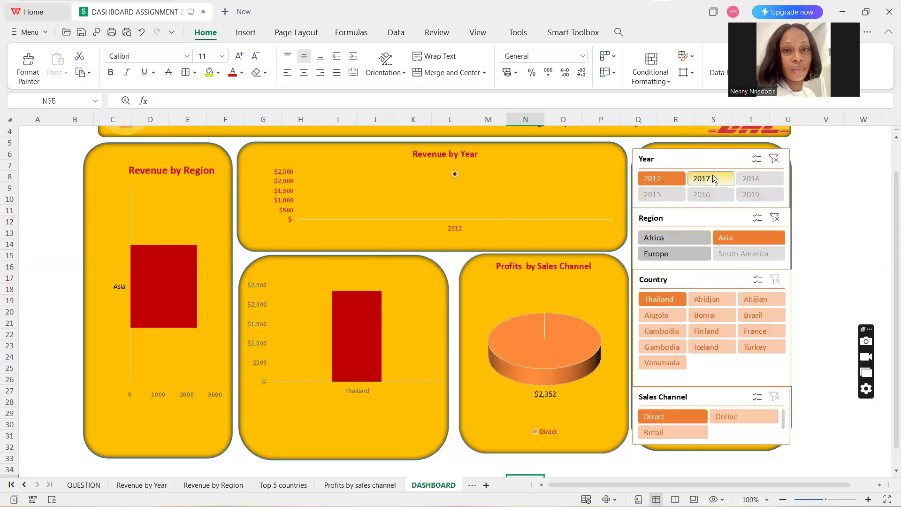
pyautogui.click(713, 178)
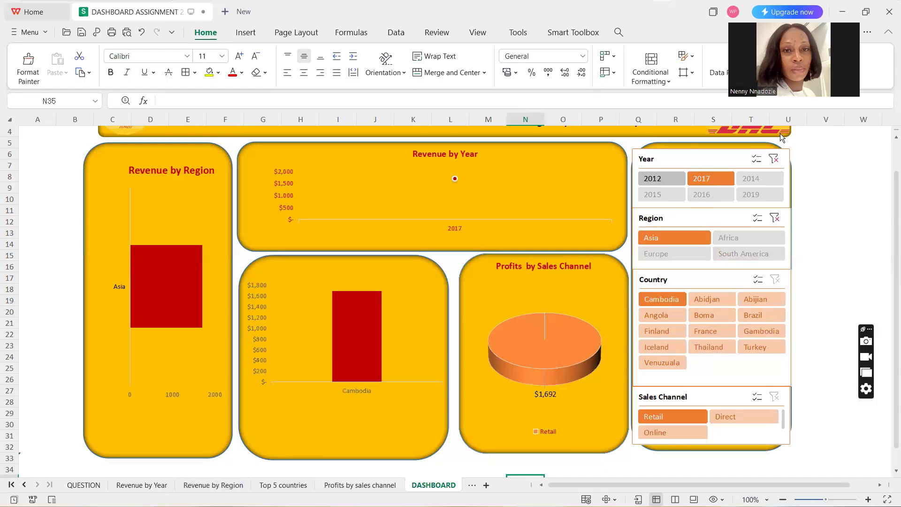
# Step: Keep the 2017 filter and switch the dashboard's region to Africa and, separately, to Europe
pyautogui.click(726, 239)
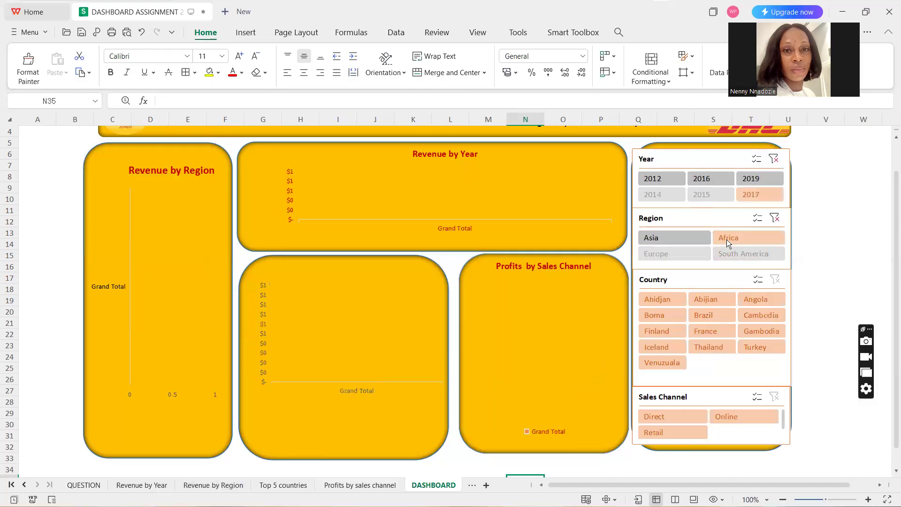
pyautogui.click(678, 254)
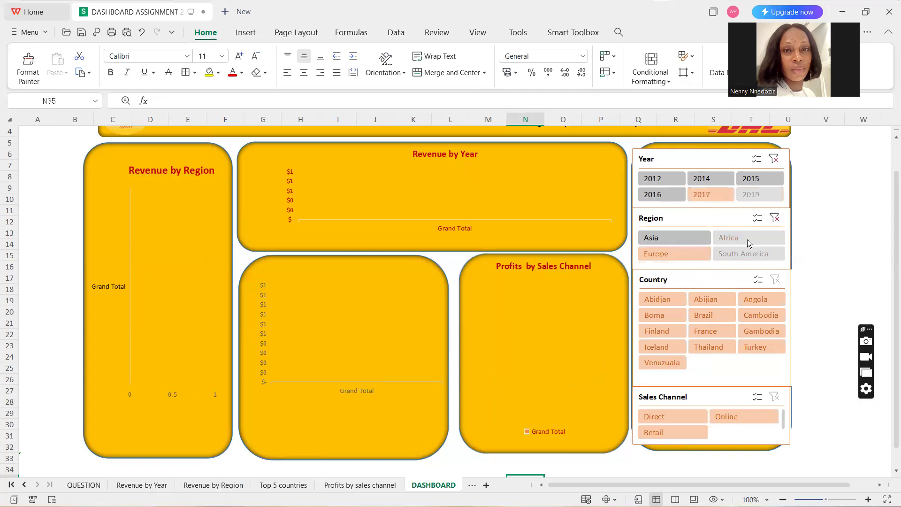
# Step: Switch the dashboard's region filter to South America, clear it, and separately try South America and Africa
pyautogui.click(734, 258)
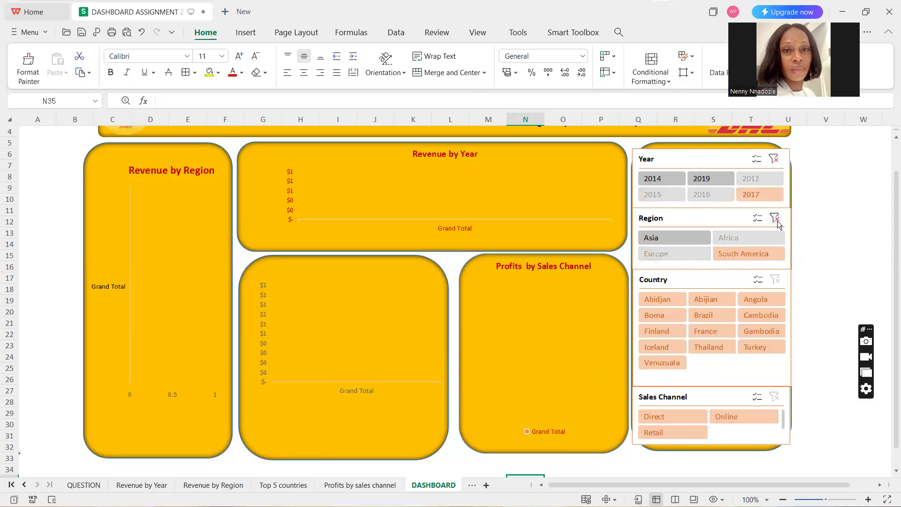
pyautogui.click(775, 220)
pyautogui.click(737, 253)
pyautogui.click(727, 240)
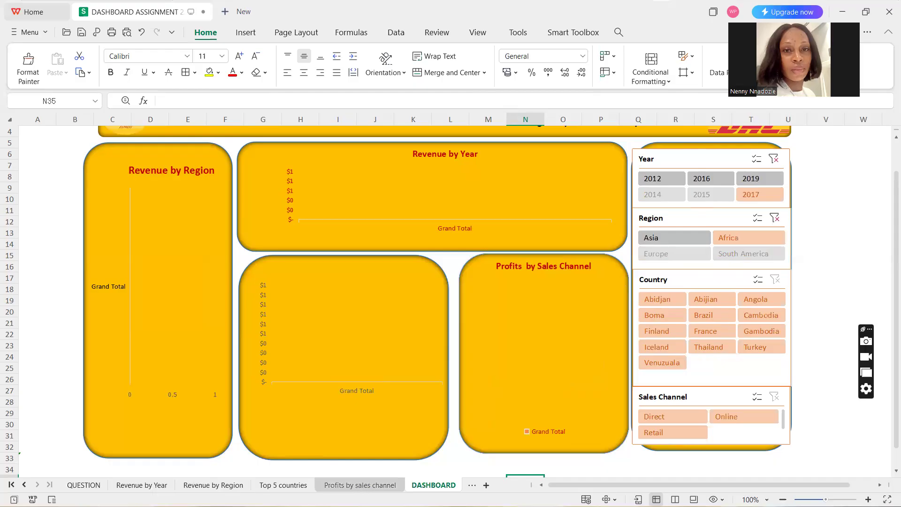
# Step: Select all regions in the Region filter of the pivot table on the Revenue by Region sheet
pyautogui.click(213, 488)
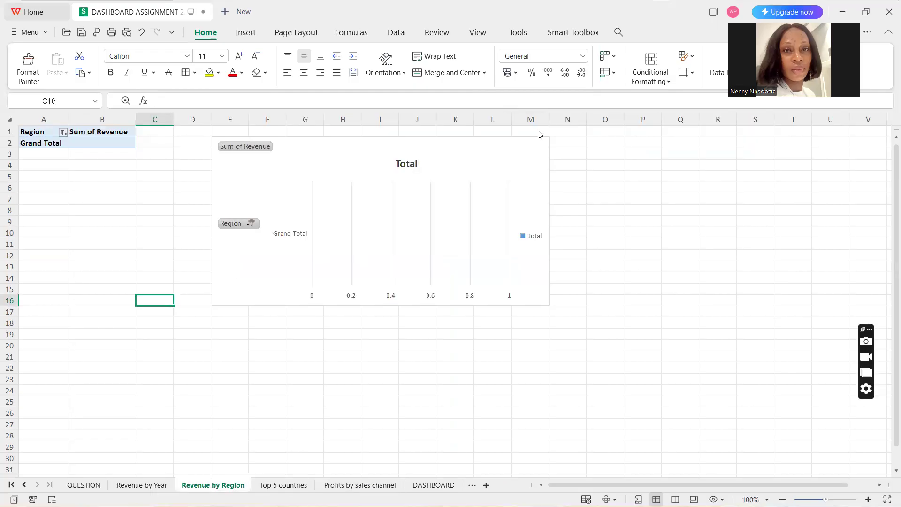
pyautogui.click(98, 140)
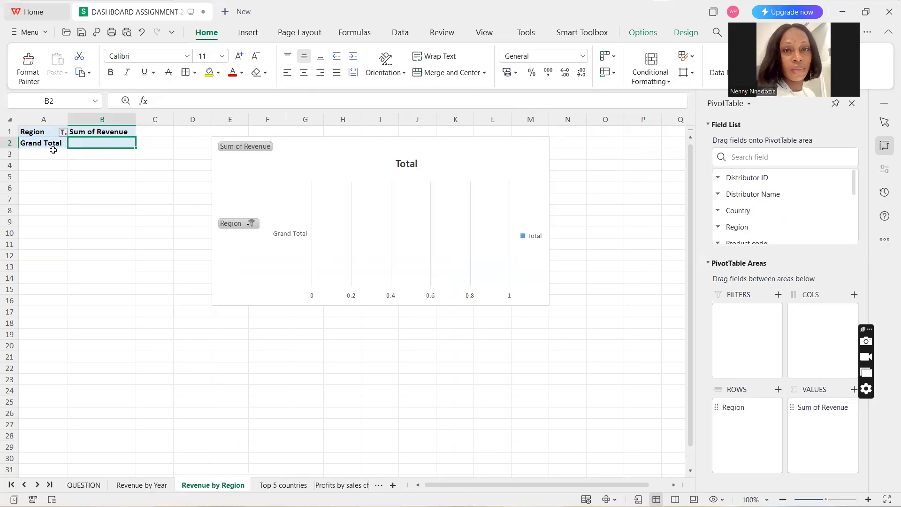
pyautogui.click(63, 132)
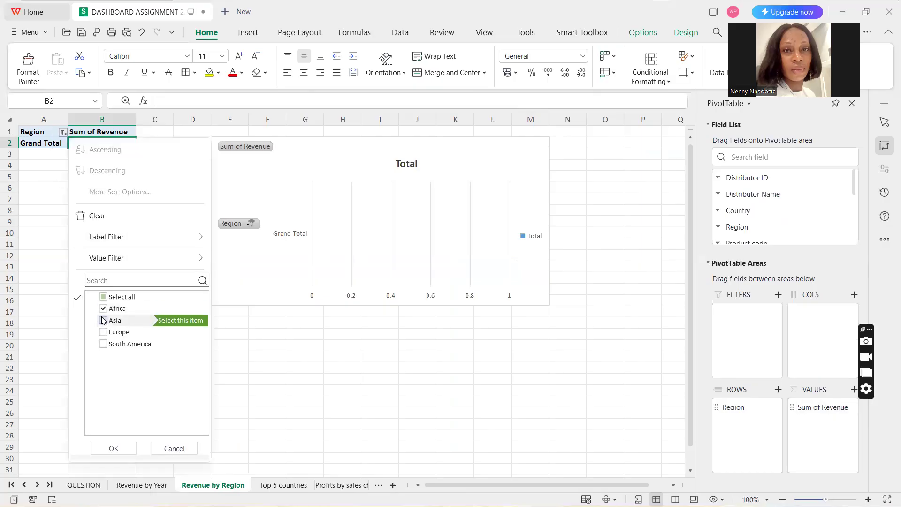
pyautogui.click(103, 297)
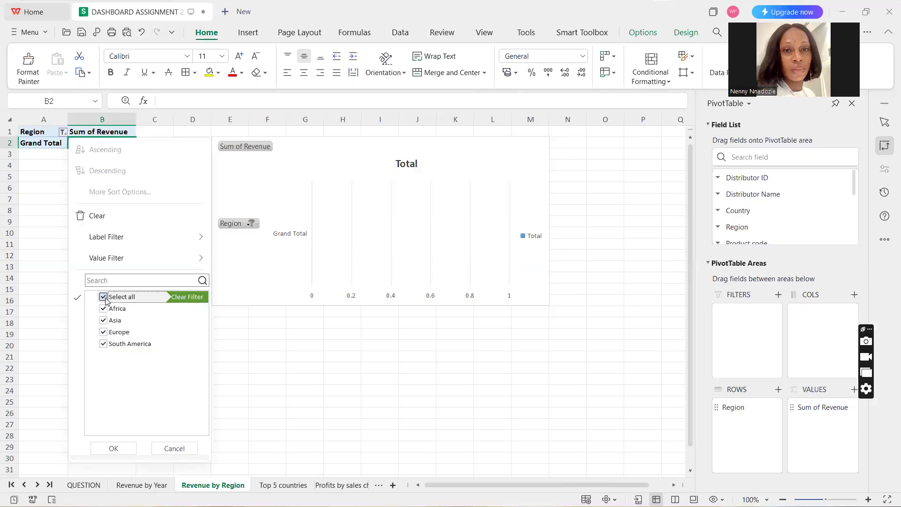
pyautogui.click(113, 448)
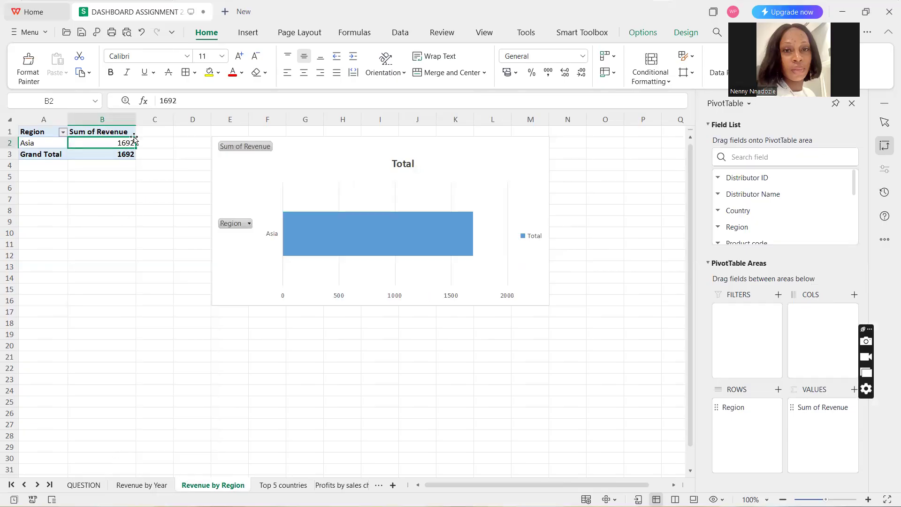
# Step: Toggle Africa, Asia and Europe off and on in the pivot table's Region filter and reapply it with all regions selected
pyautogui.click(63, 132)
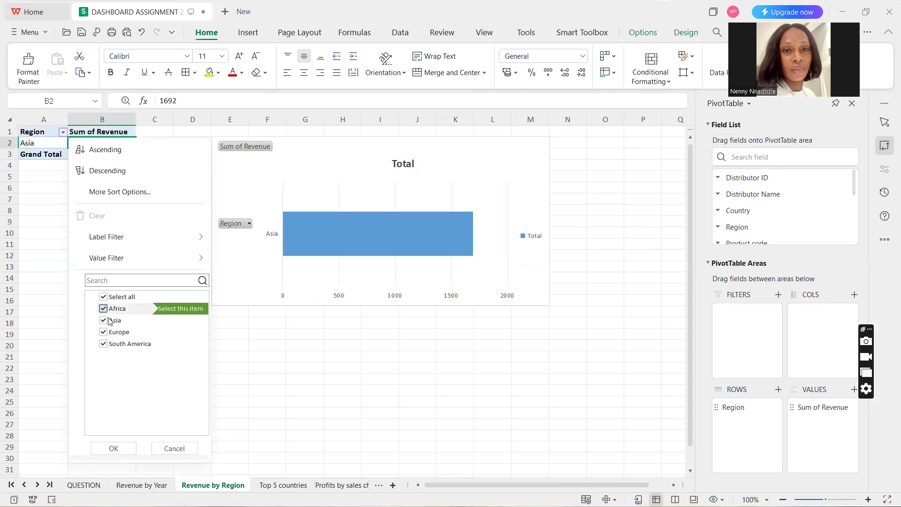
pyautogui.click(103, 322)
pyautogui.click(104, 312)
pyautogui.click(104, 309)
pyautogui.click(103, 321)
pyautogui.click(104, 333)
pyautogui.click(104, 332)
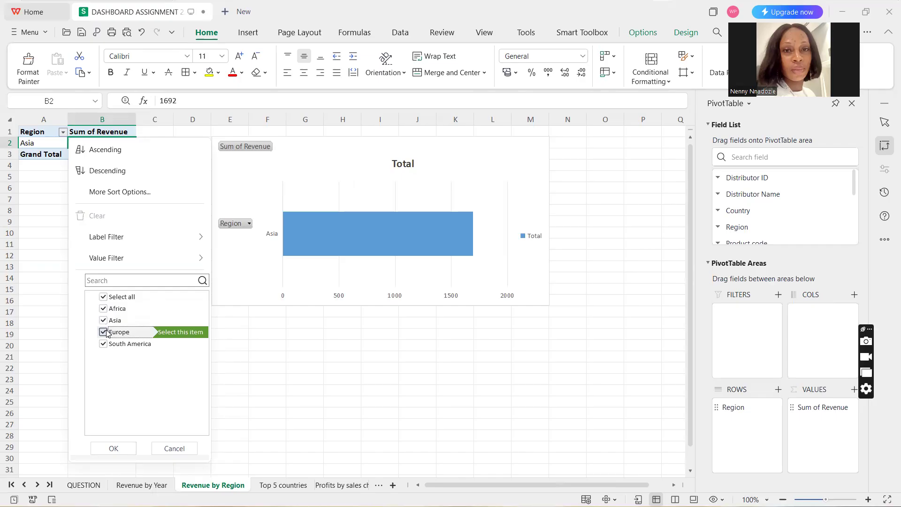
pyautogui.click(118, 448)
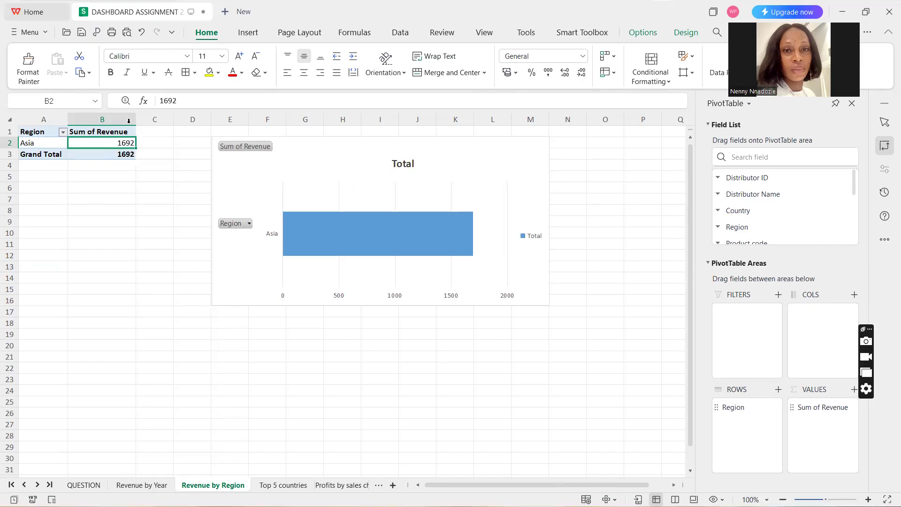
pyautogui.click(32, 141)
pyautogui.click(63, 132)
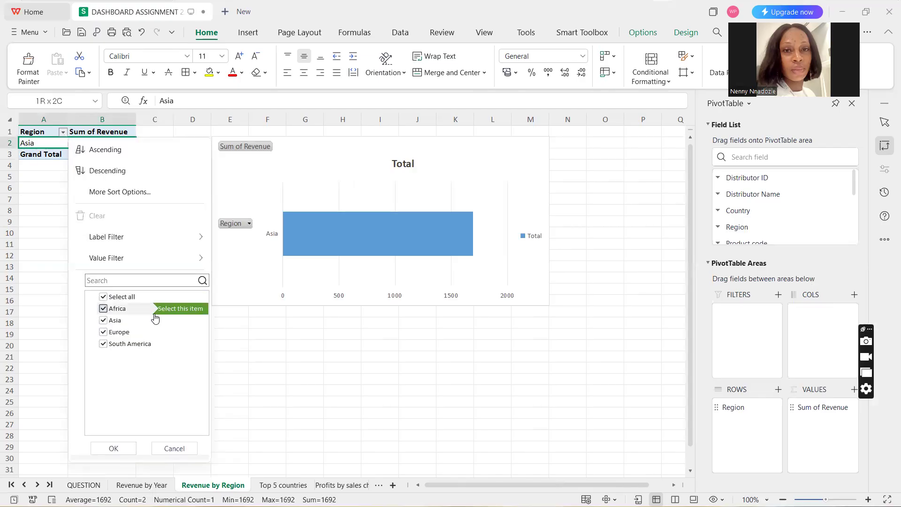
pyautogui.press('Escape')
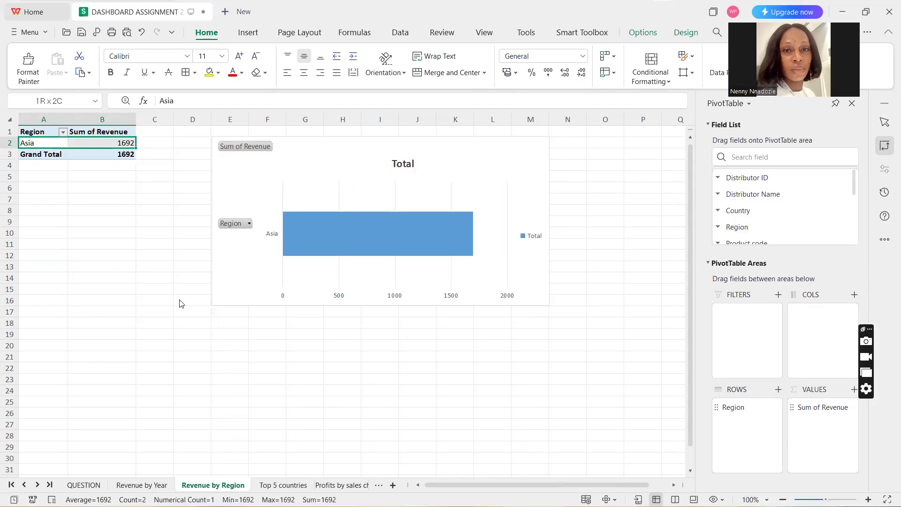
# Step: Search the Region filter for "af", add Africa to the current filter, widen the search to "a" and apply it
pyautogui.click(63, 133)
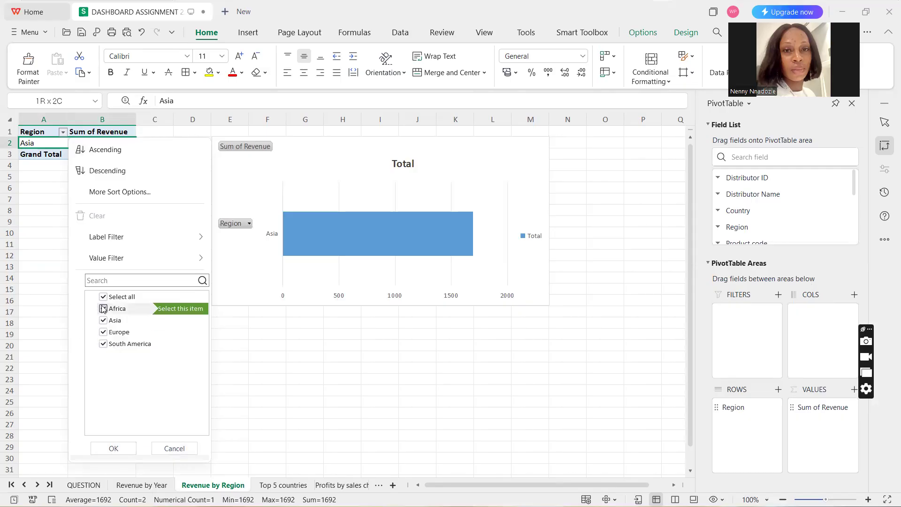
pyautogui.click(173, 280)
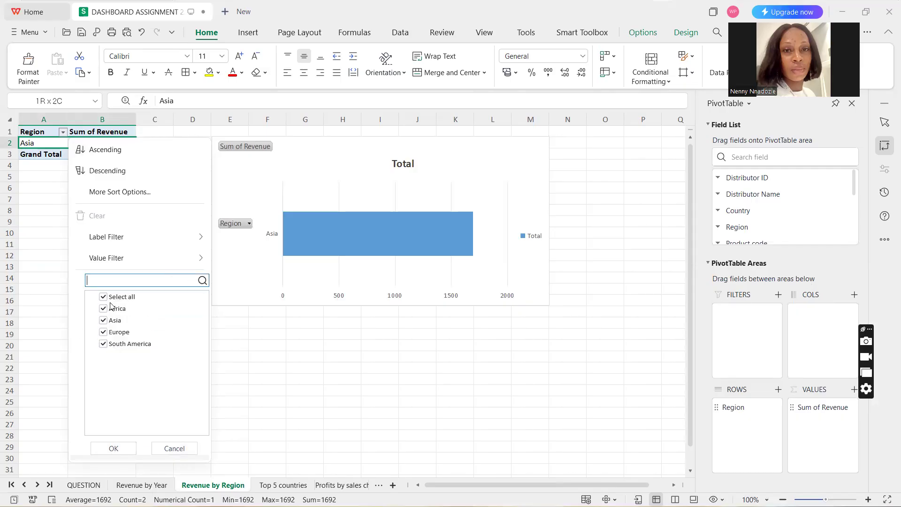
pyautogui.write('af')
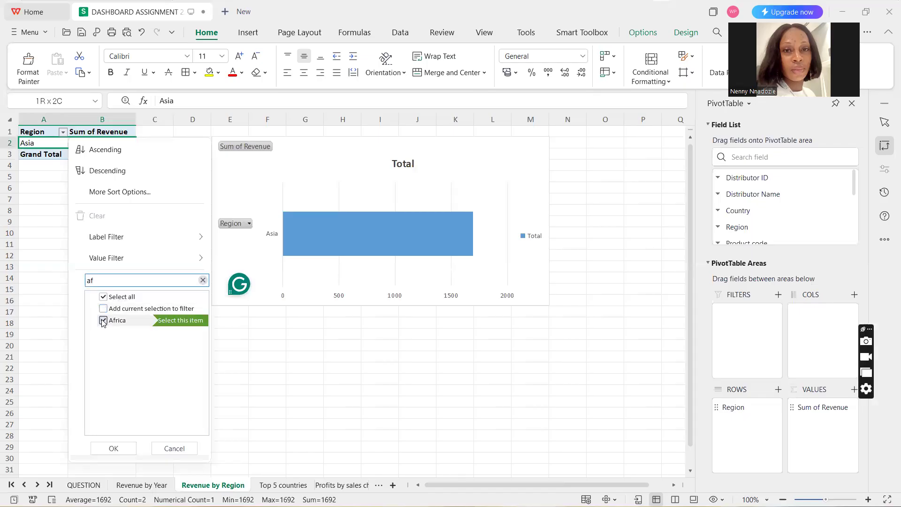
pyautogui.click(102, 321)
pyautogui.click(103, 309)
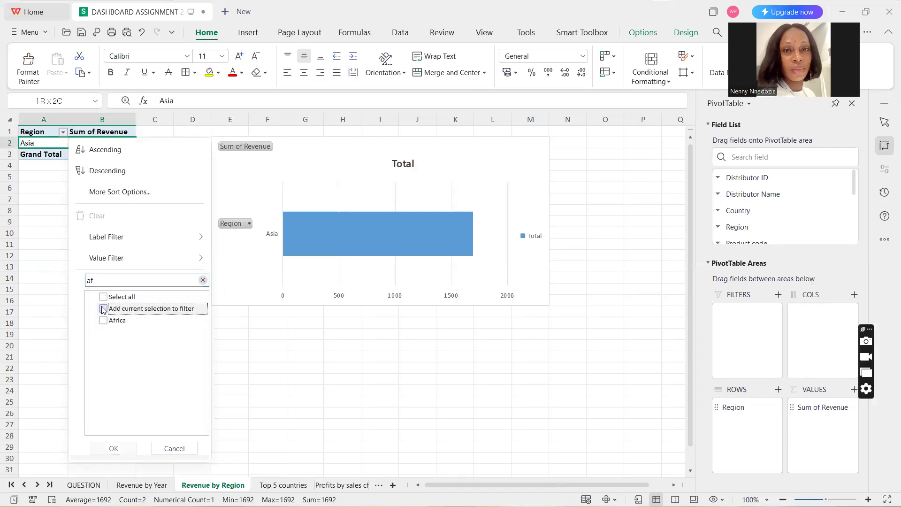
pyautogui.click(103, 321)
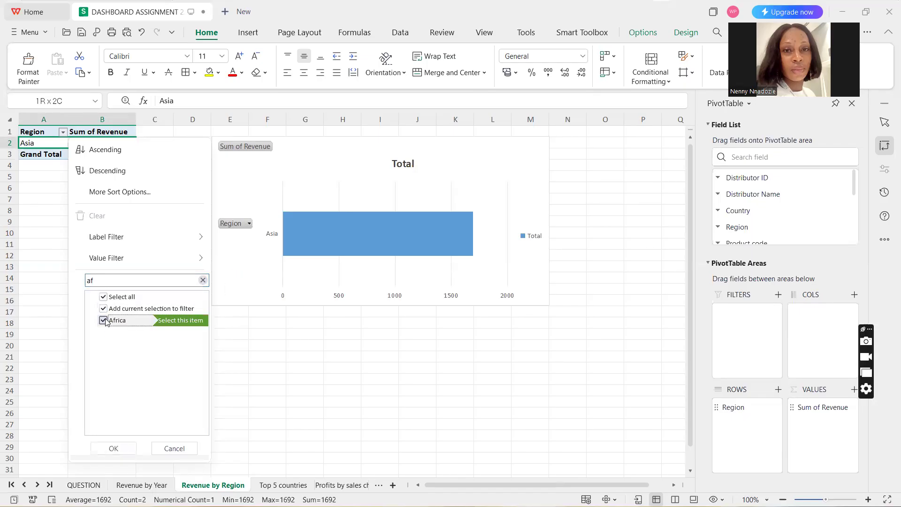
pyautogui.click(111, 282)
pyautogui.press('BackSpace')
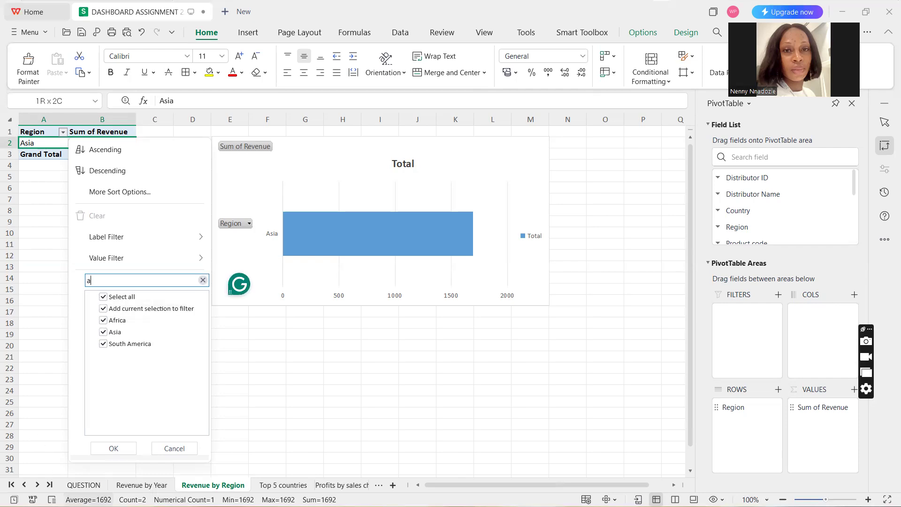
pyautogui.click(117, 455)
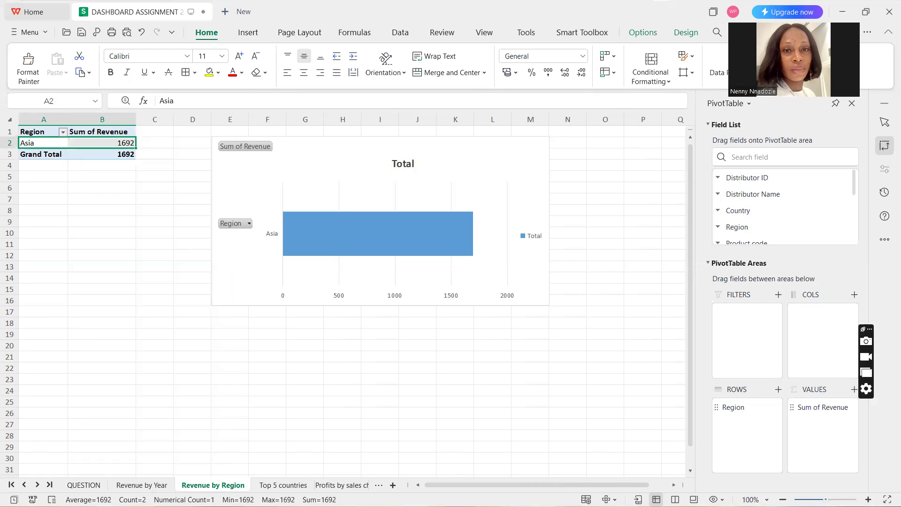
# Step: Reapply the Country filter of the Top 5 countries pivot table with all countries selected
pyautogui.click(284, 486)
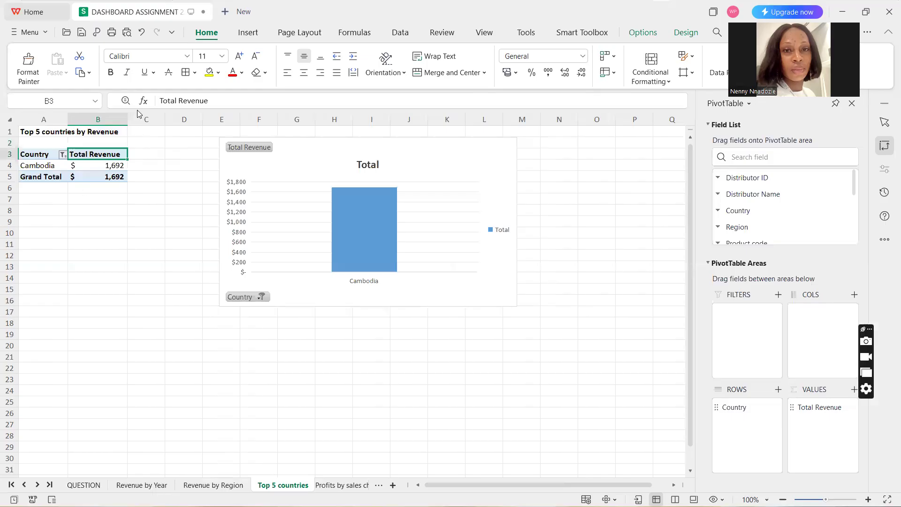
pyautogui.click(63, 155)
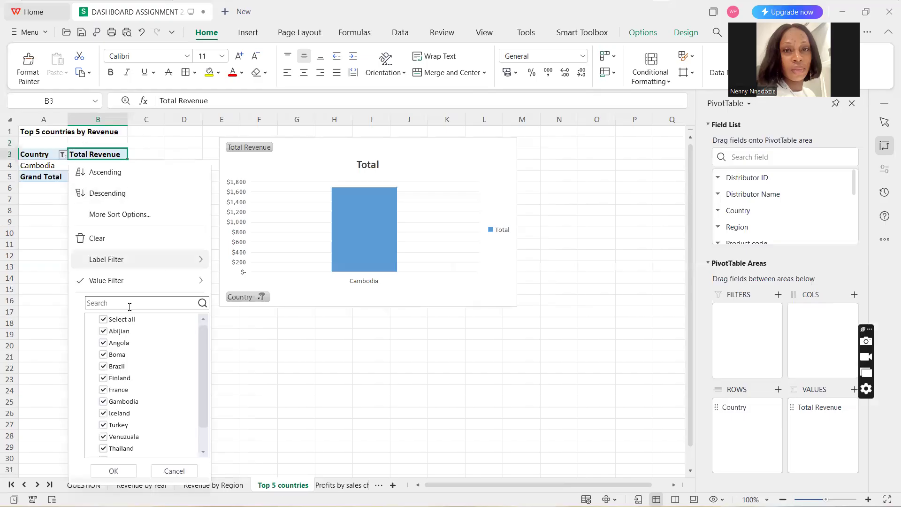
pyautogui.scroll(-1, 118, 420)
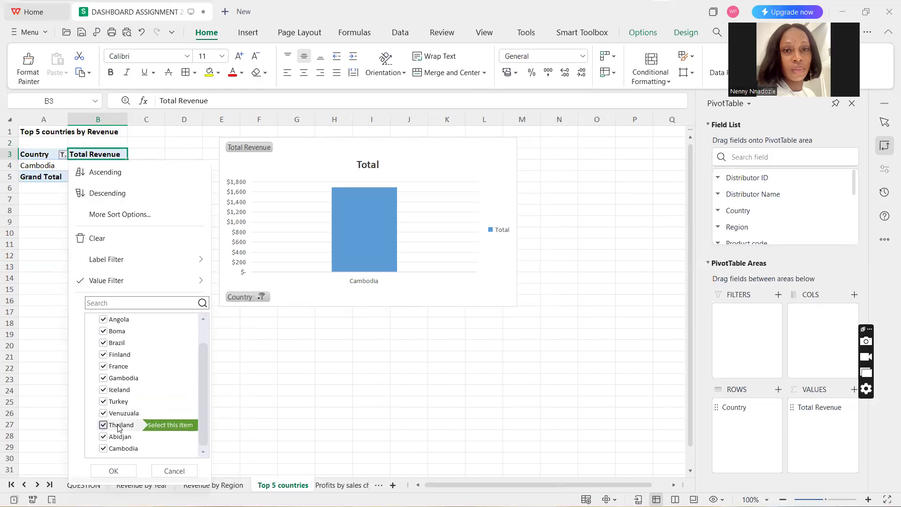
pyautogui.scroll(2, 113, 323)
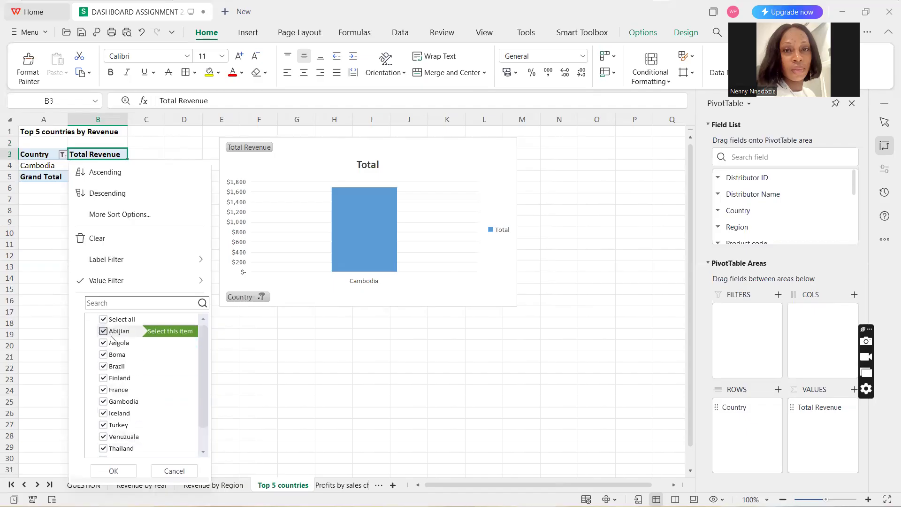
pyautogui.click(104, 321)
pyautogui.click(104, 320)
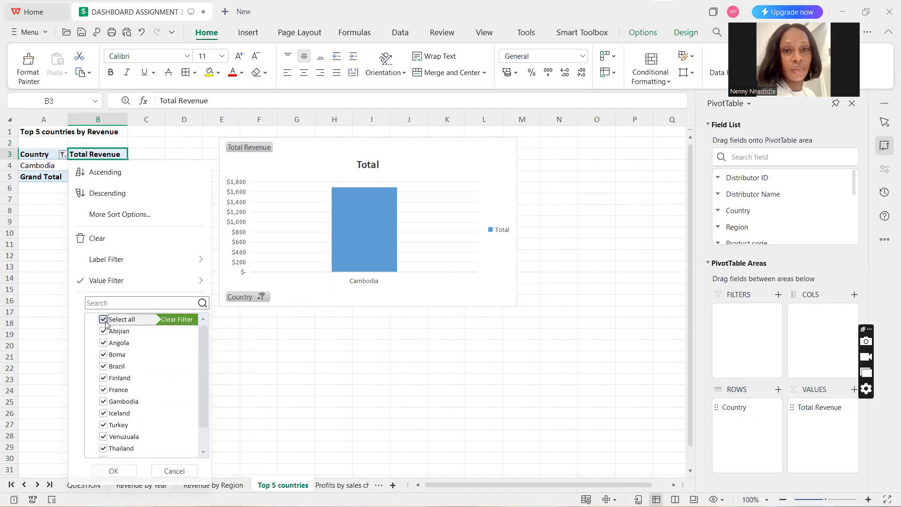
pyautogui.click(113, 471)
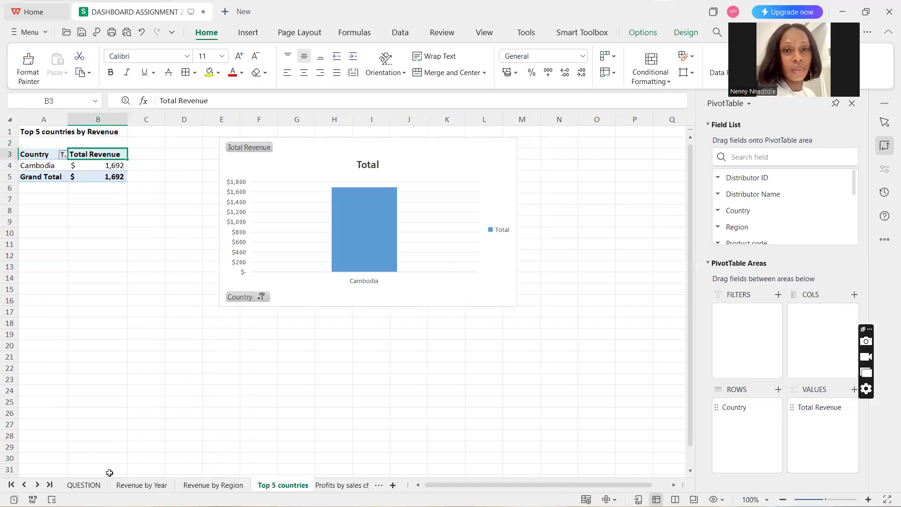
# Step: Review the Revenue by Region, Revenue by Year and QUESTION sheets in turn
pyautogui.click(202, 486)
pyautogui.click(133, 488)
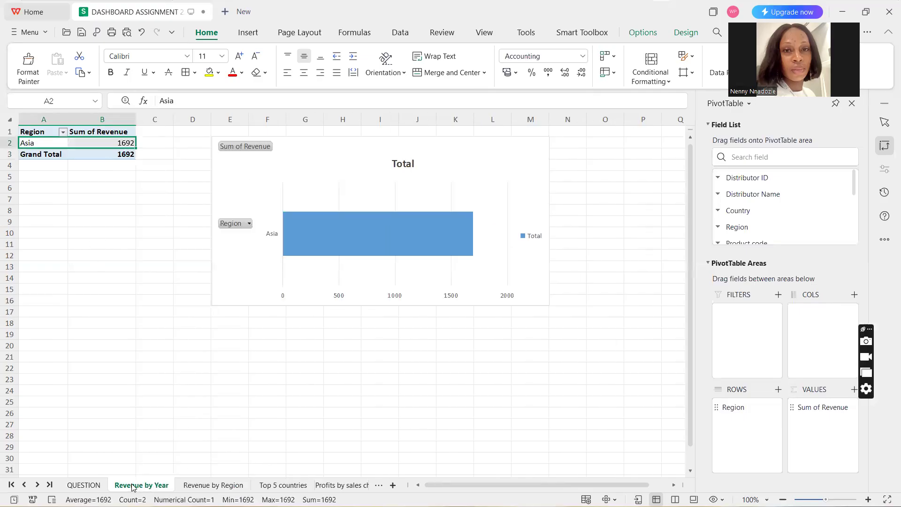
pyautogui.click(80, 486)
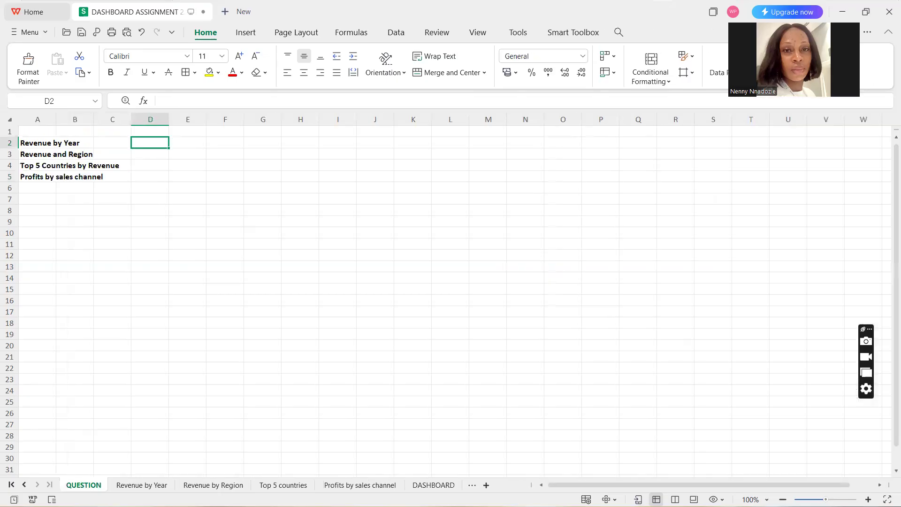
# Step: Apply a Top items value filter by Total Profit to the Sales Channel field on the Profits by sales channel sheet
pyautogui.click(359, 486)
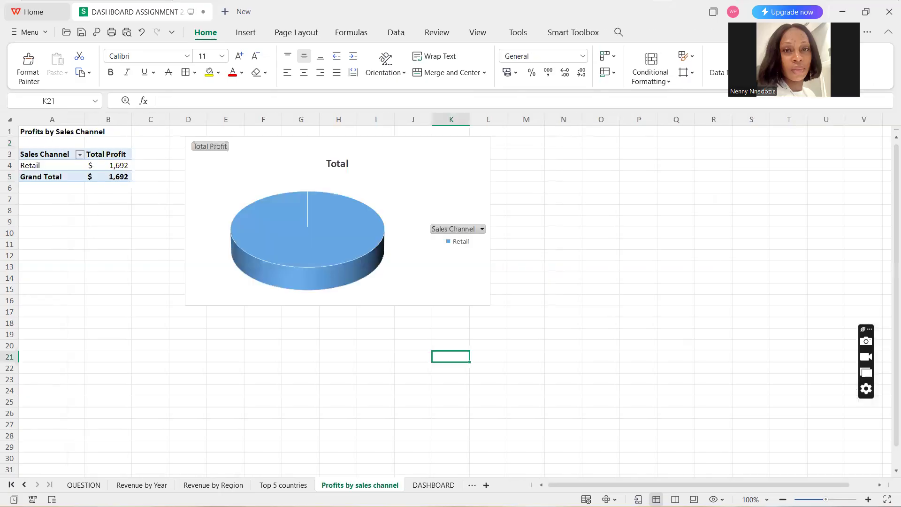
pyautogui.click(80, 156)
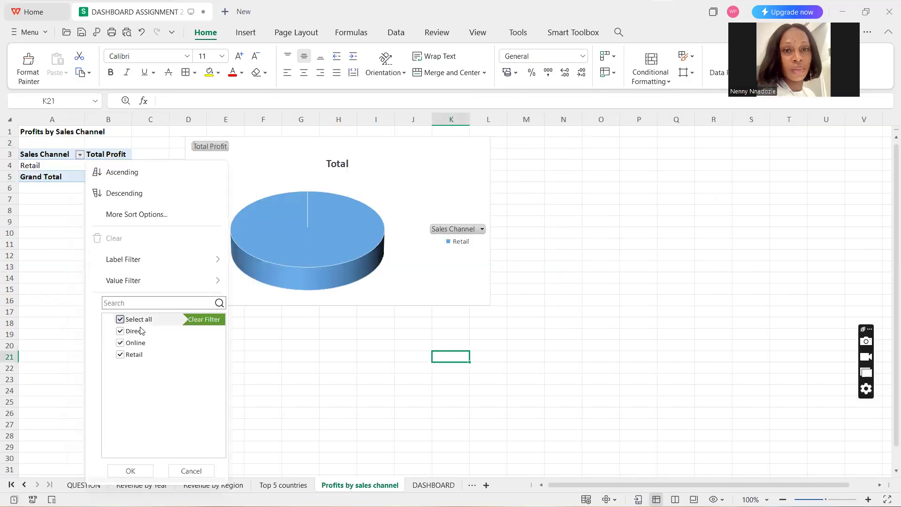
pyautogui.click(121, 320)
pyautogui.click(121, 320)
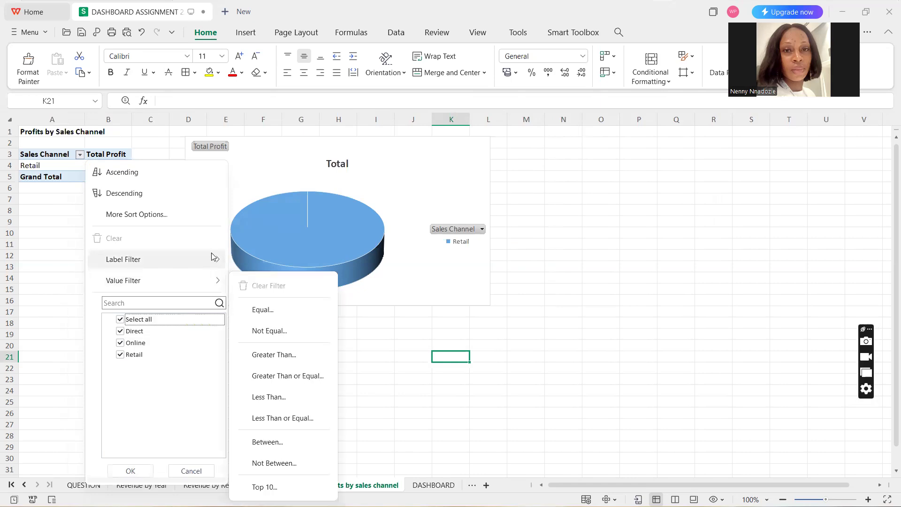
pyautogui.moveTo(214, 256)
pyautogui.moveTo(202, 281)
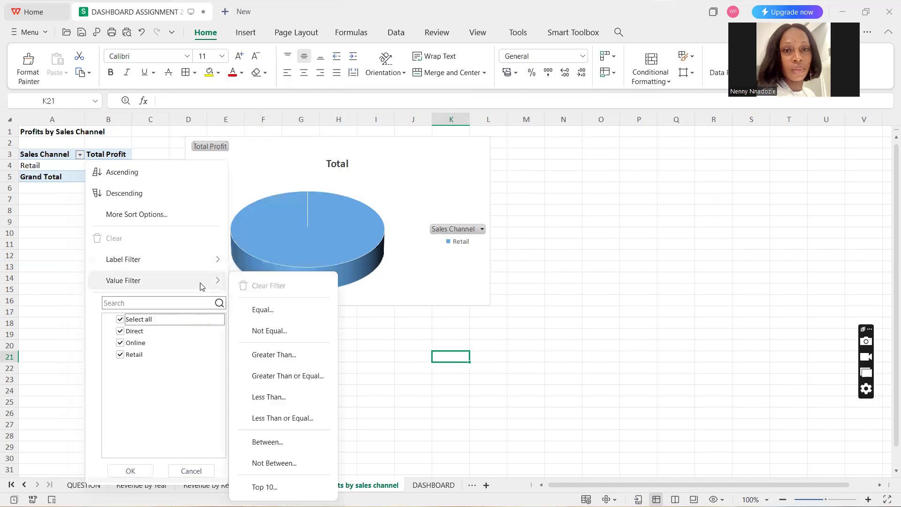
pyautogui.click(263, 487)
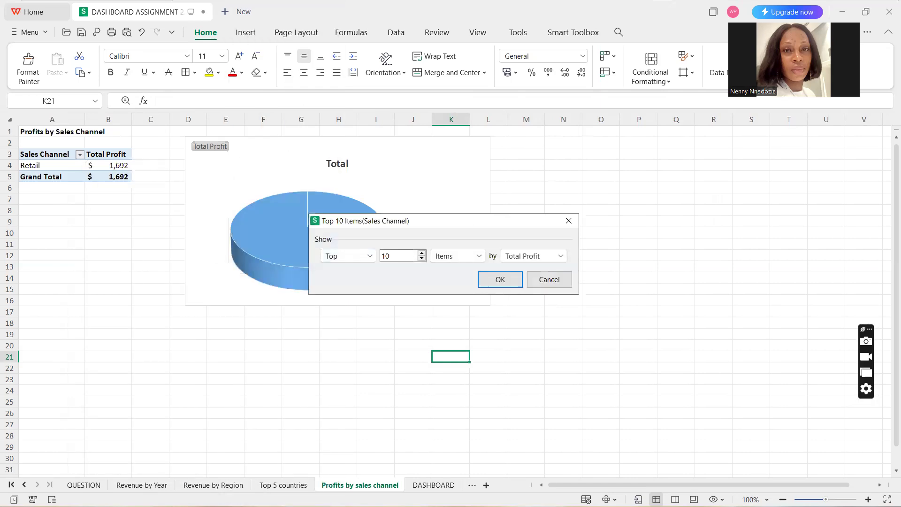
pyautogui.click(421, 253)
pyautogui.click(501, 282)
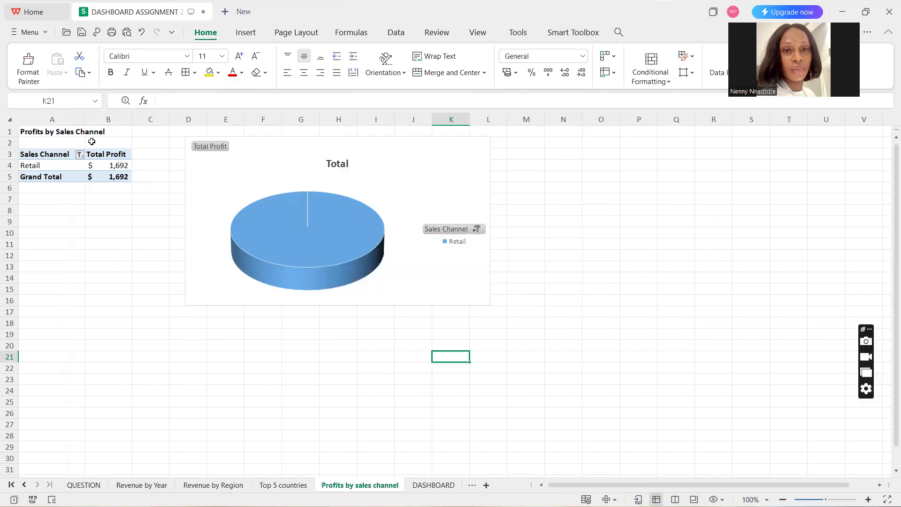
pyautogui.click(81, 156)
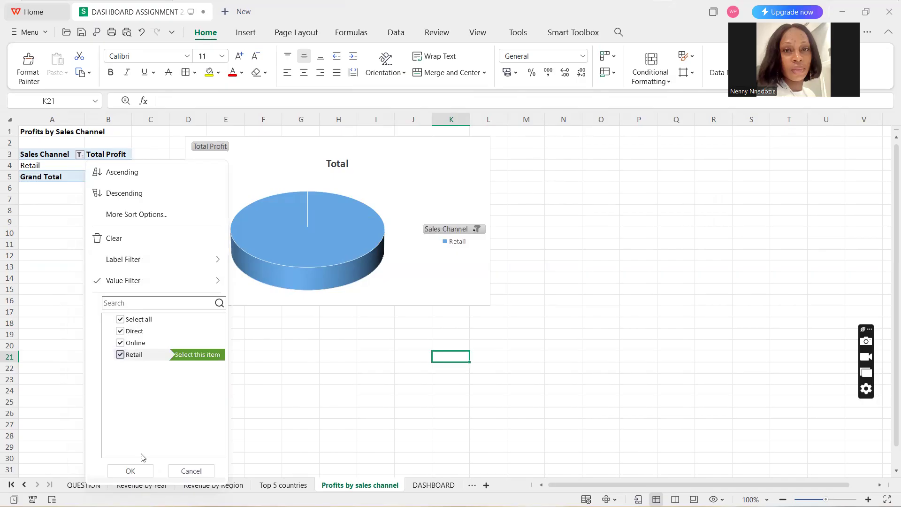
pyautogui.moveTo(212, 281)
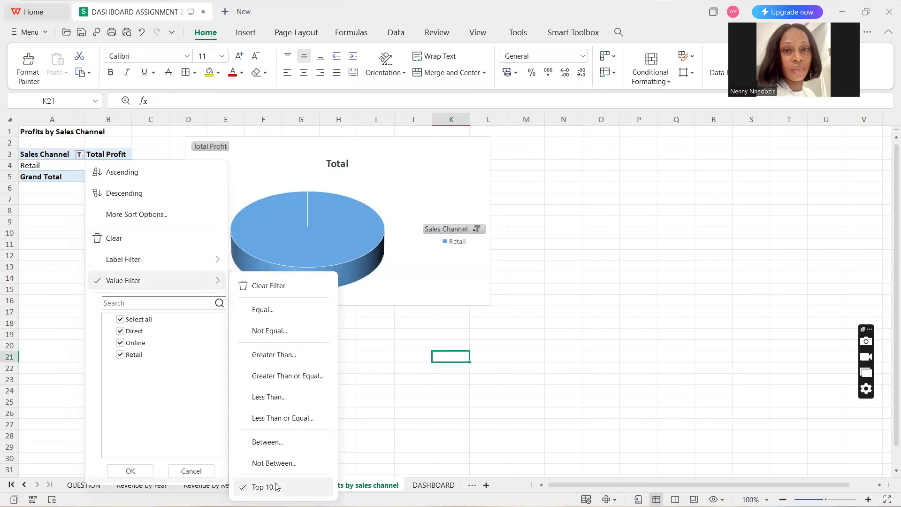
pyautogui.click(301, 486)
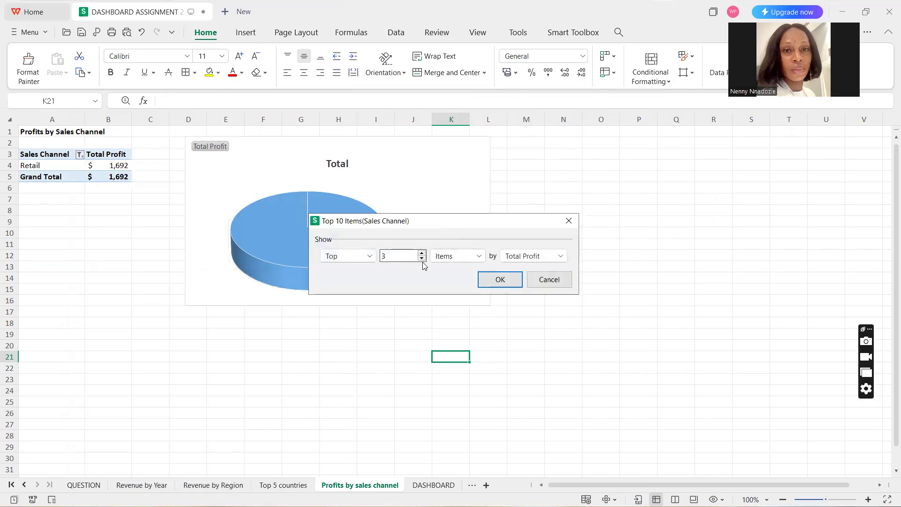
pyautogui.click(504, 285)
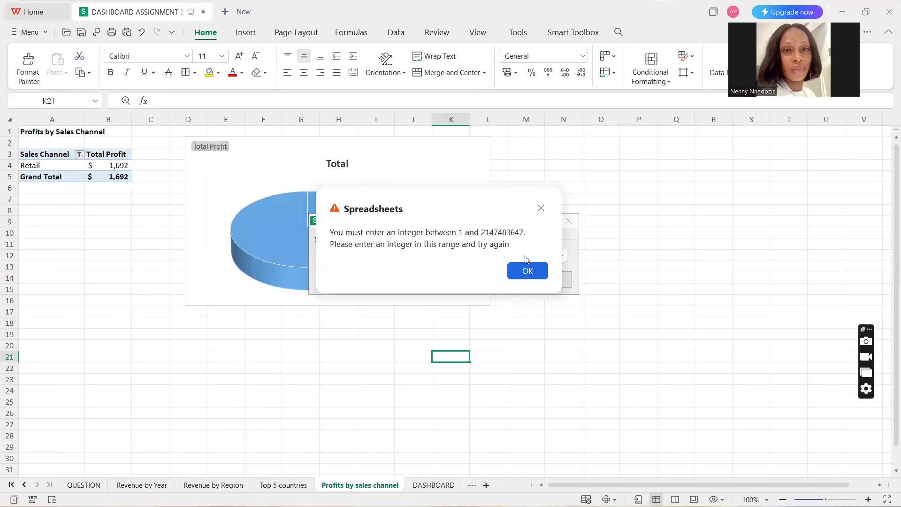
pyautogui.click(540, 208)
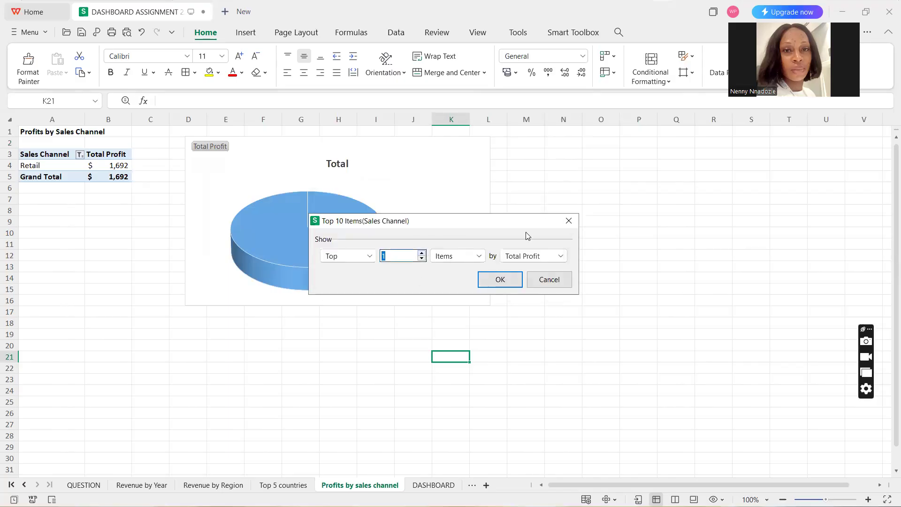
pyautogui.click(568, 221)
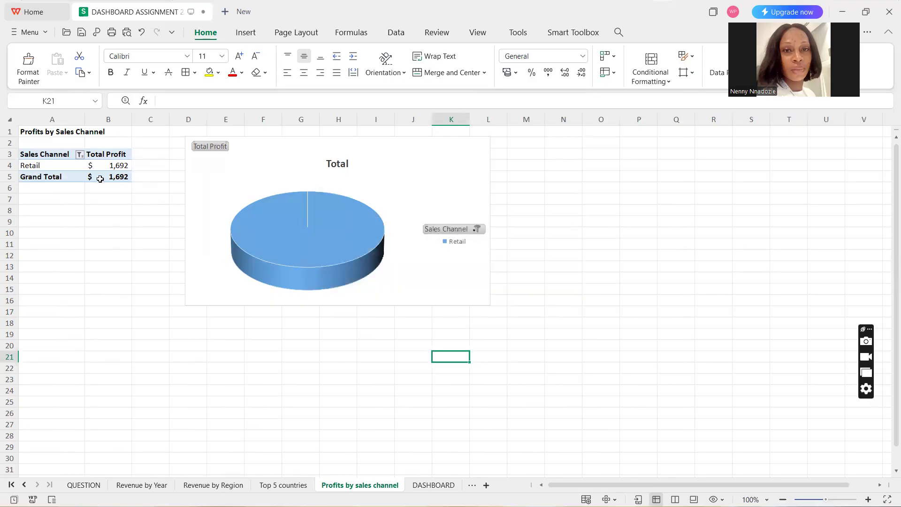
# Step: Look at the Top 5 countries sheet and clear the Year slicer filter on the DASHBOARD sheet
pyautogui.click(78, 165)
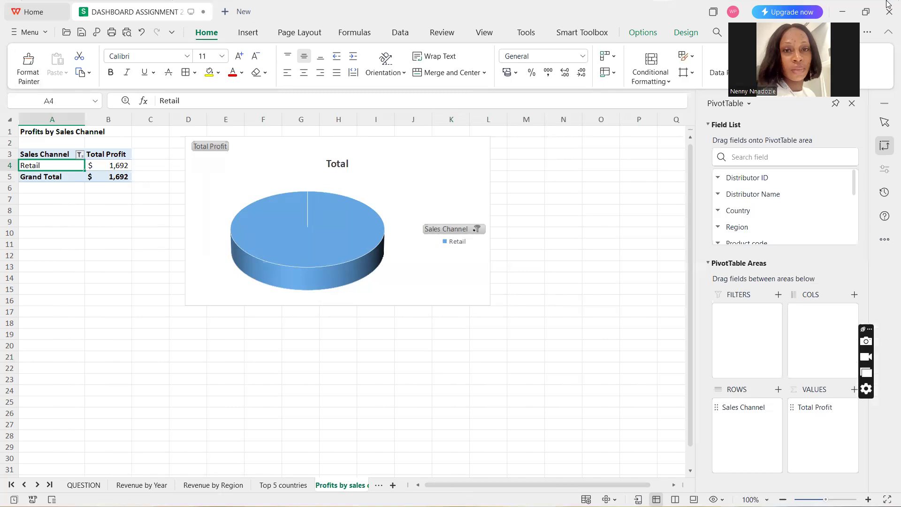
pyautogui.click(287, 488)
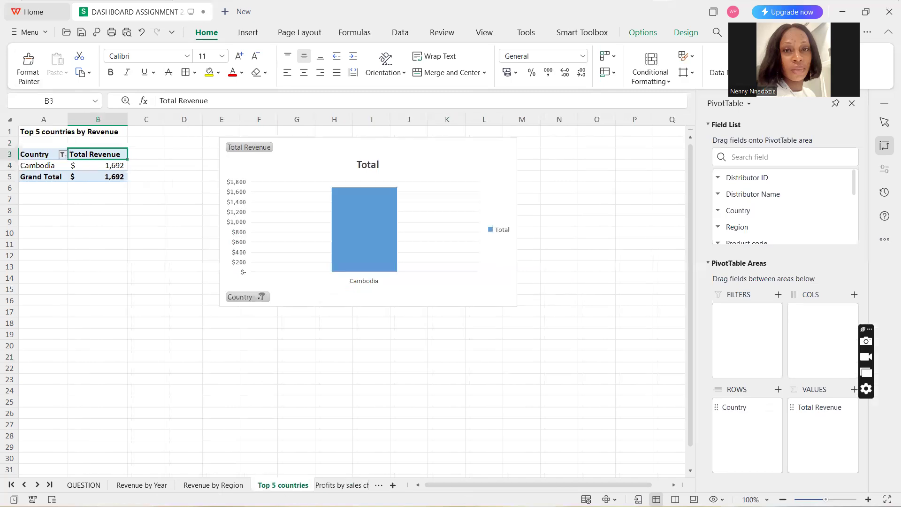
pyautogui.click(342, 486)
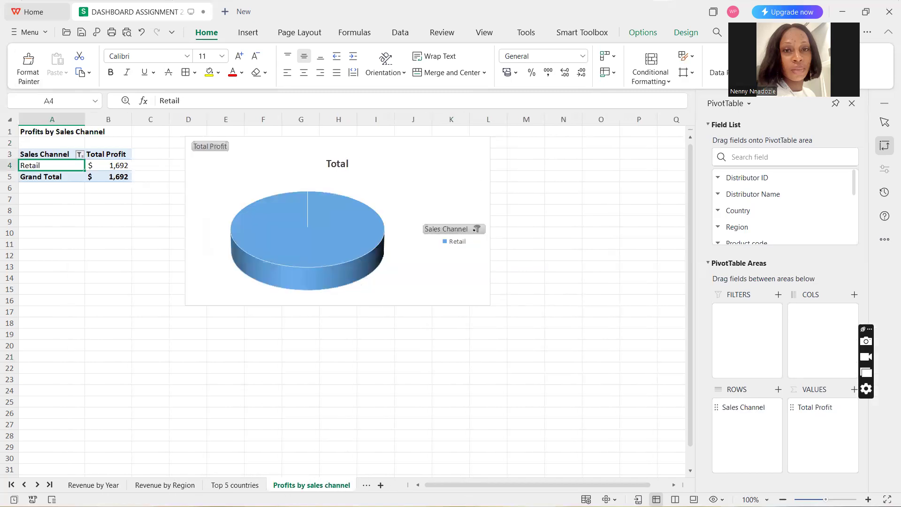
pyautogui.click(367, 485)
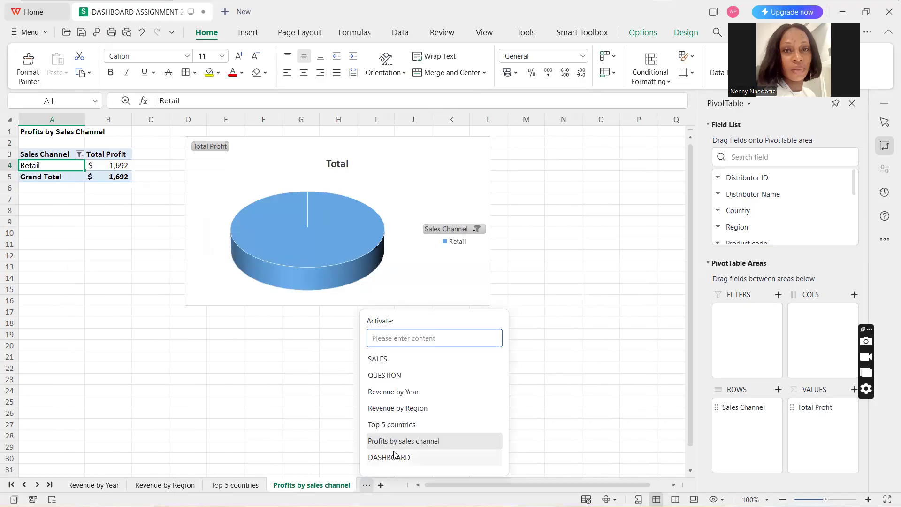
pyautogui.click(397, 459)
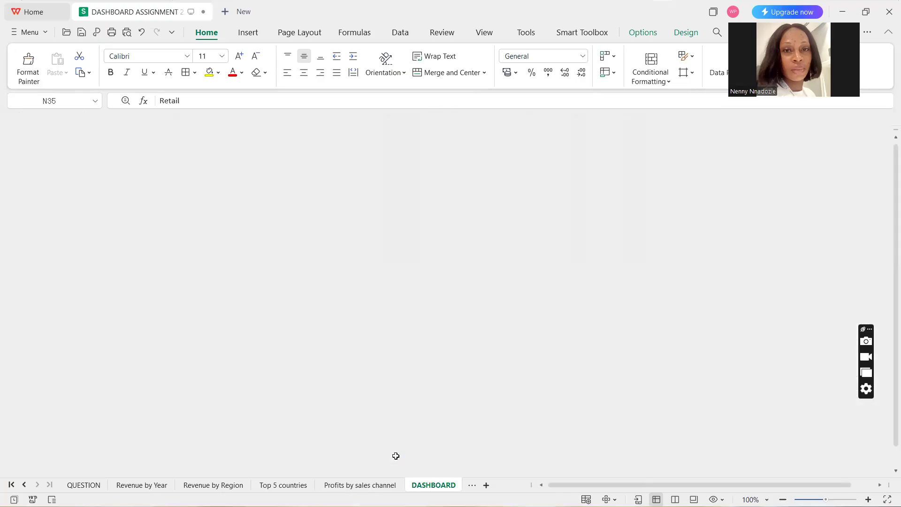
pyautogui.click(774, 161)
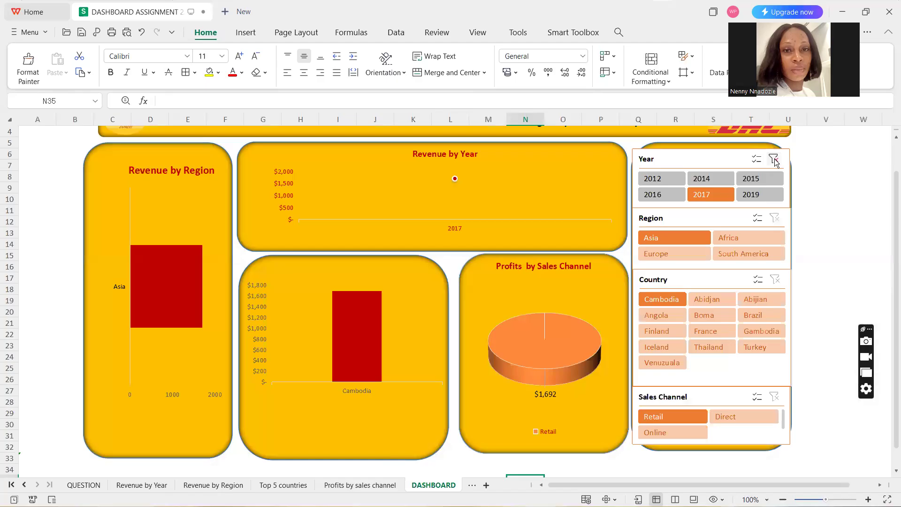
pyautogui.click(776, 161)
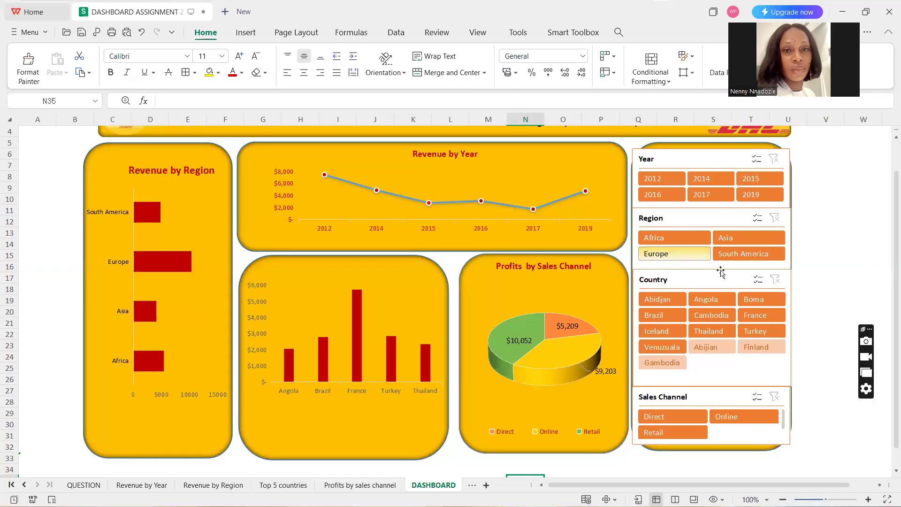
# Step: Filter the dashboard to the Africa region, try the years 2015, 2019 and 2017 one at a time, and clear the Year slicer
pyautogui.click(657, 240)
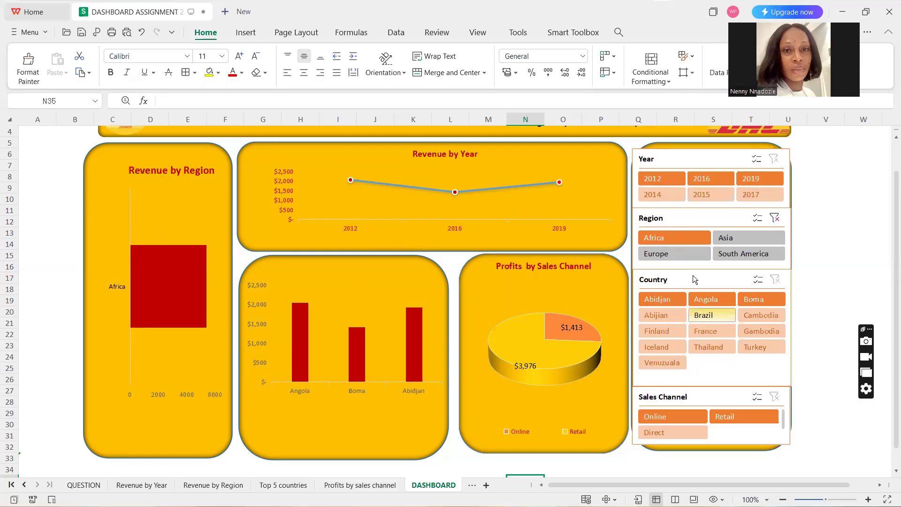
pyautogui.click(752, 194)
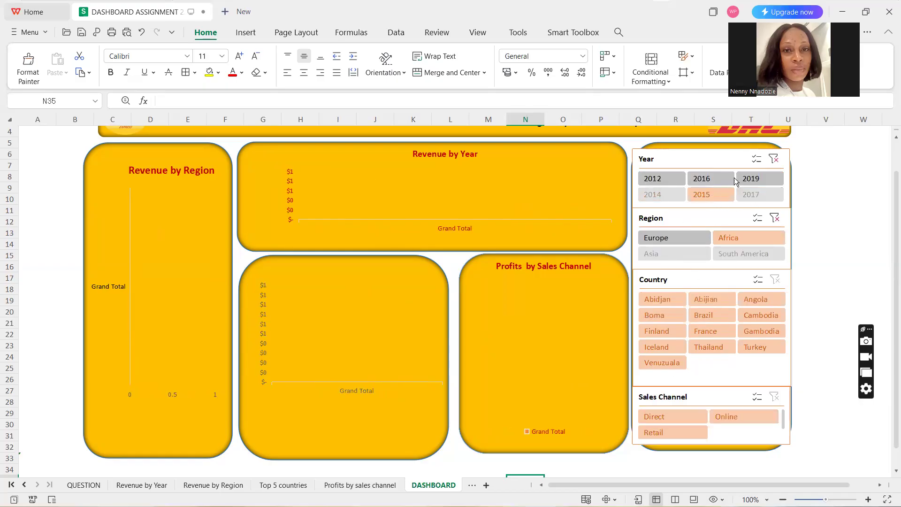
pyautogui.click(747, 181)
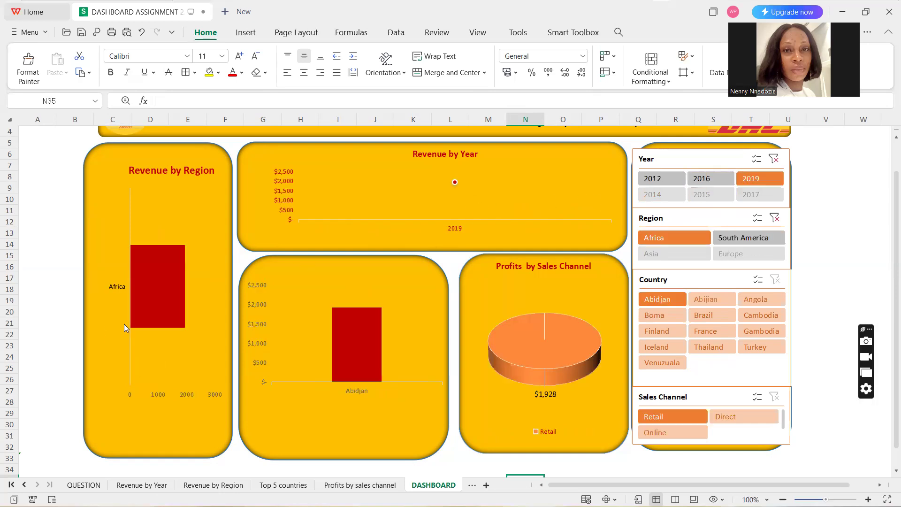
pyautogui.click(775, 159)
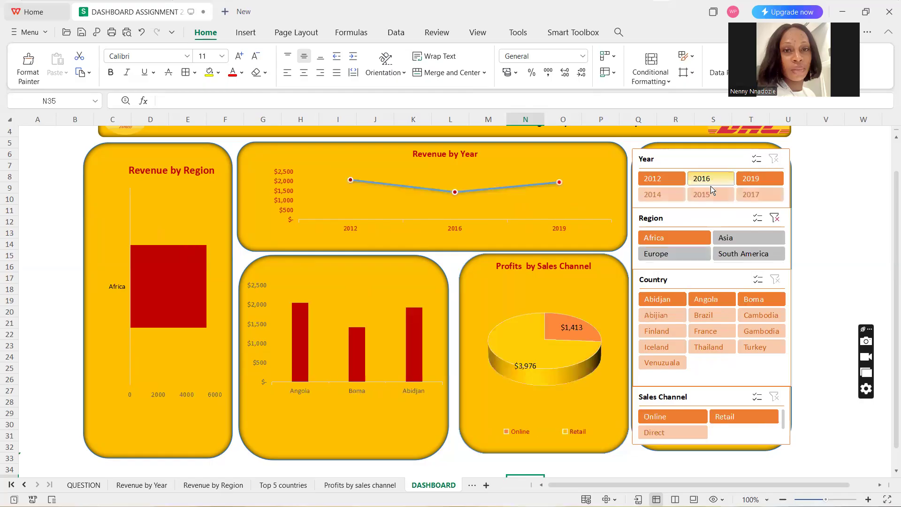
pyautogui.click(750, 196)
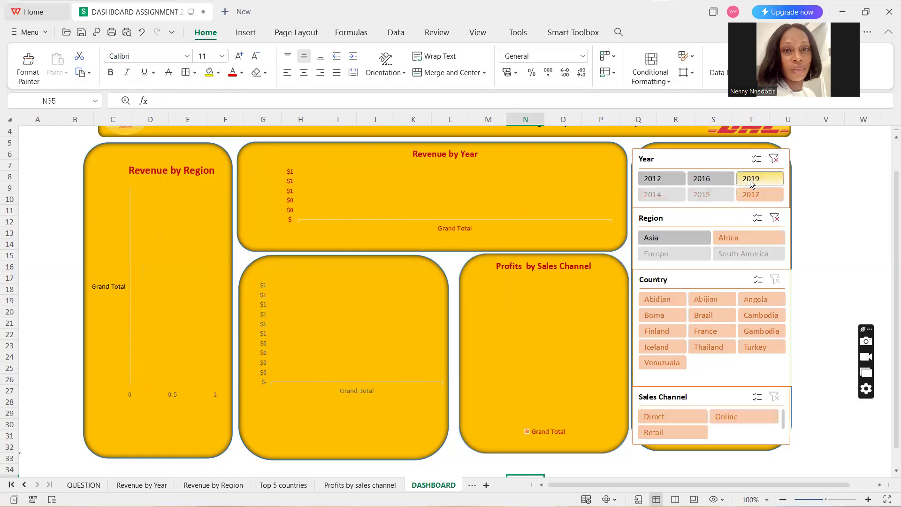
pyautogui.click(774, 158)
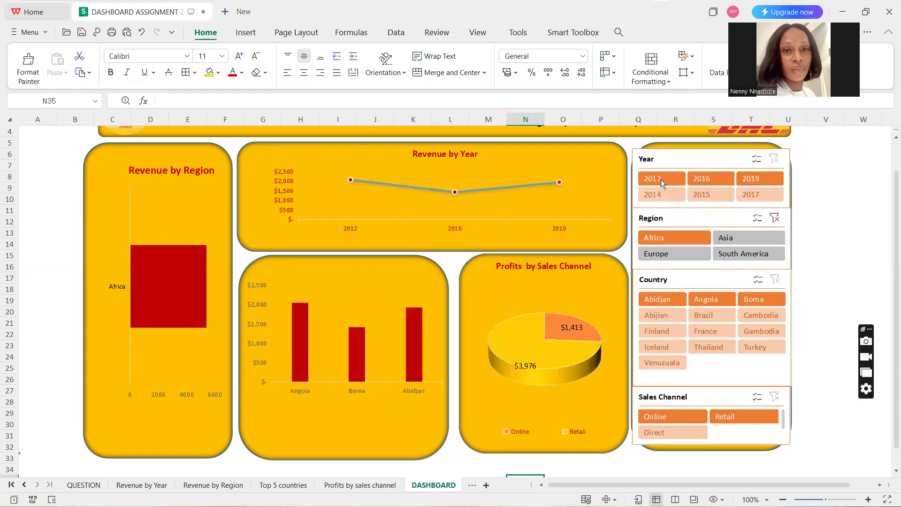
pyautogui.click(826, 163)
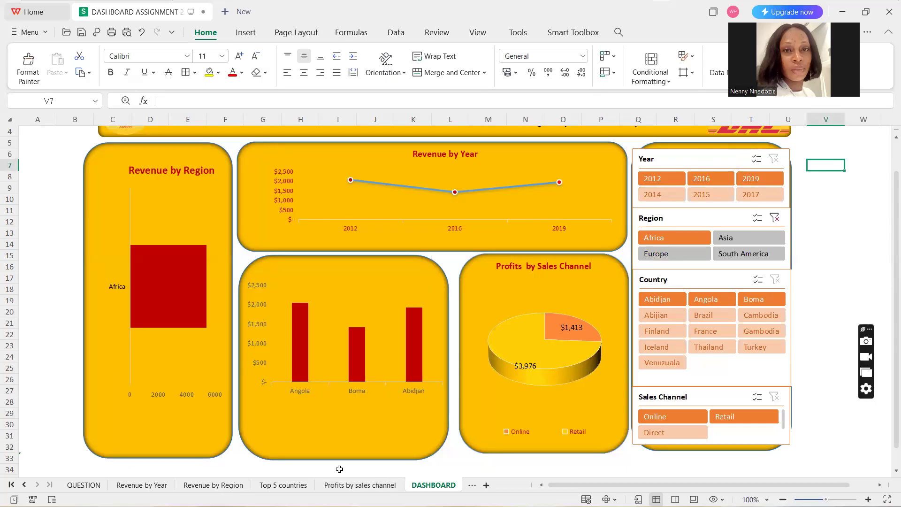
# Step: Open the Top 5 countries sheet and examine the Country field's selected items and Top 10 value filter settings
pyautogui.click(283, 485)
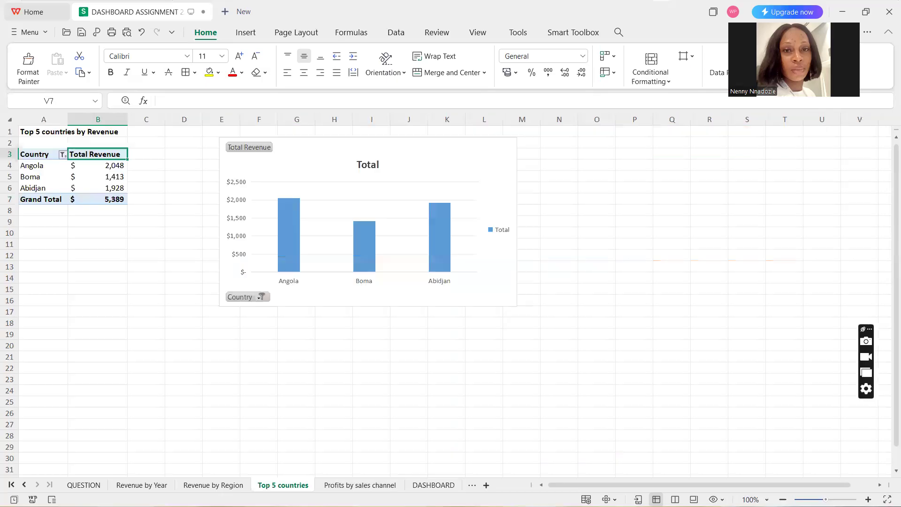
pyautogui.click(62, 156)
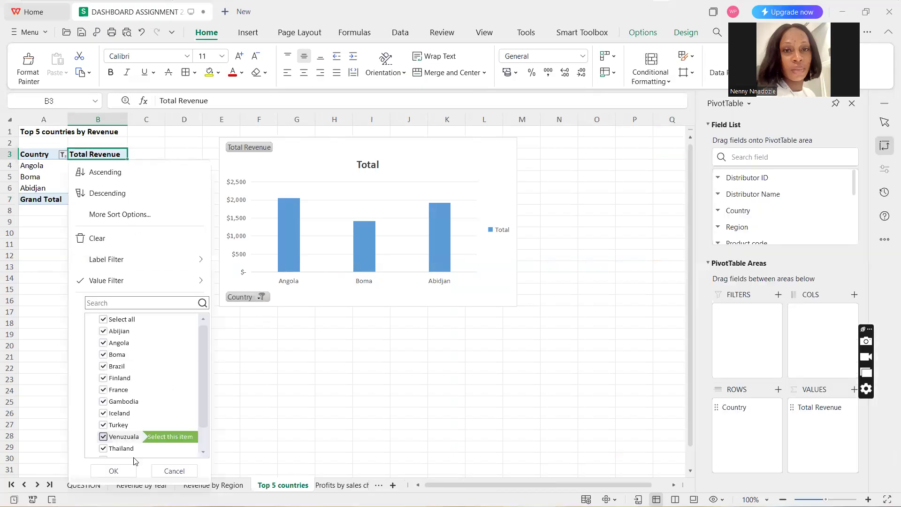
pyautogui.scroll(-2, 121, 439)
pyautogui.scroll(2, 121, 438)
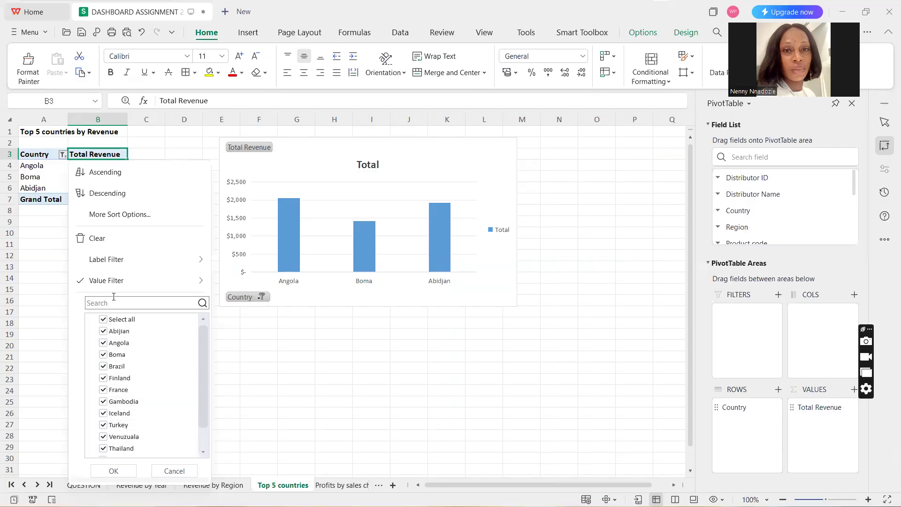
pyautogui.click(103, 320)
pyautogui.click(103, 319)
pyautogui.moveTo(170, 286)
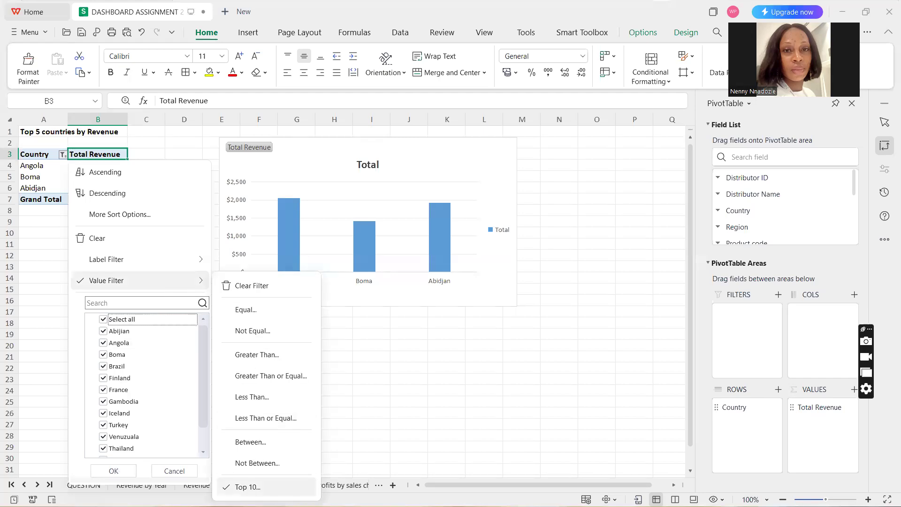
pyautogui.click(249, 487)
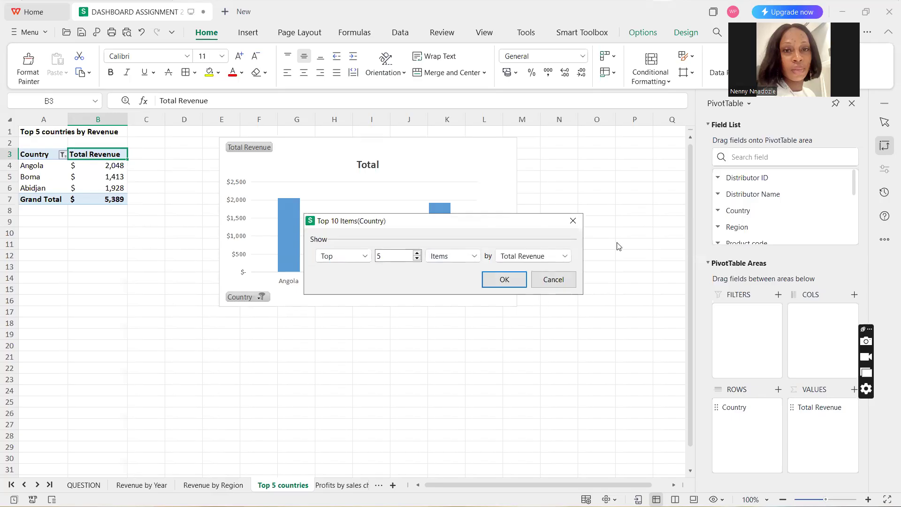
pyautogui.click(573, 221)
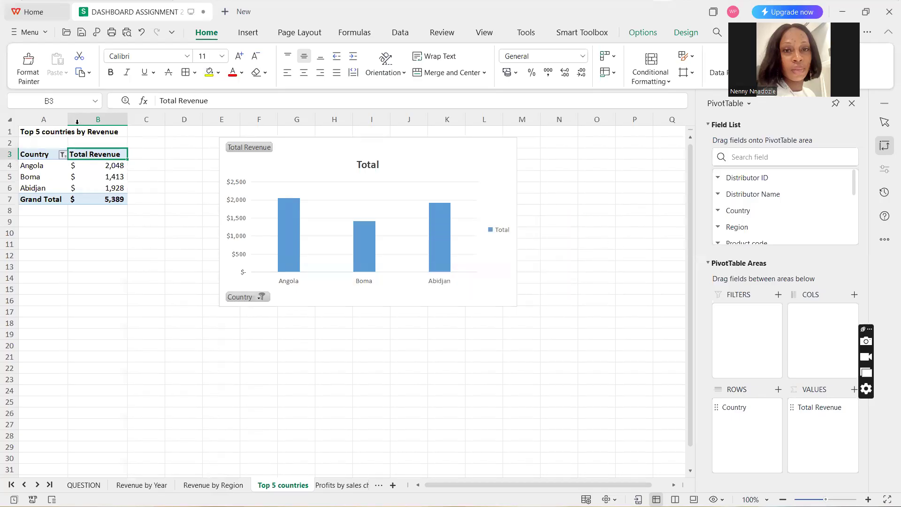
# Step: Clear the value filter on the Country field of the Top 5 countries pivot table
pyautogui.click(62, 155)
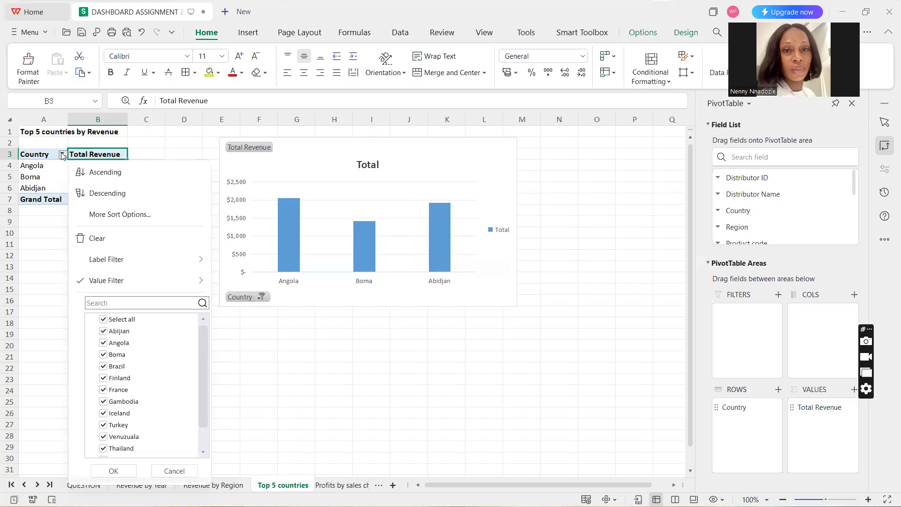
pyautogui.moveTo(126, 287)
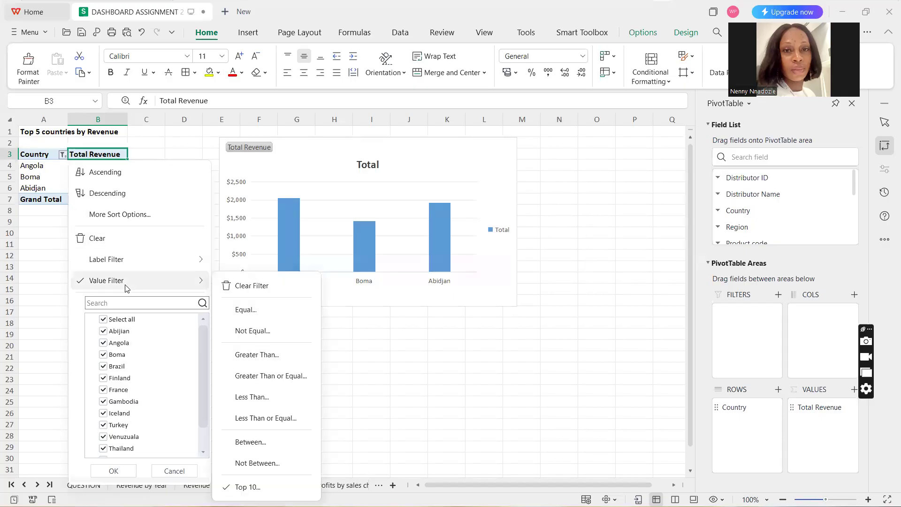
pyautogui.click(238, 294)
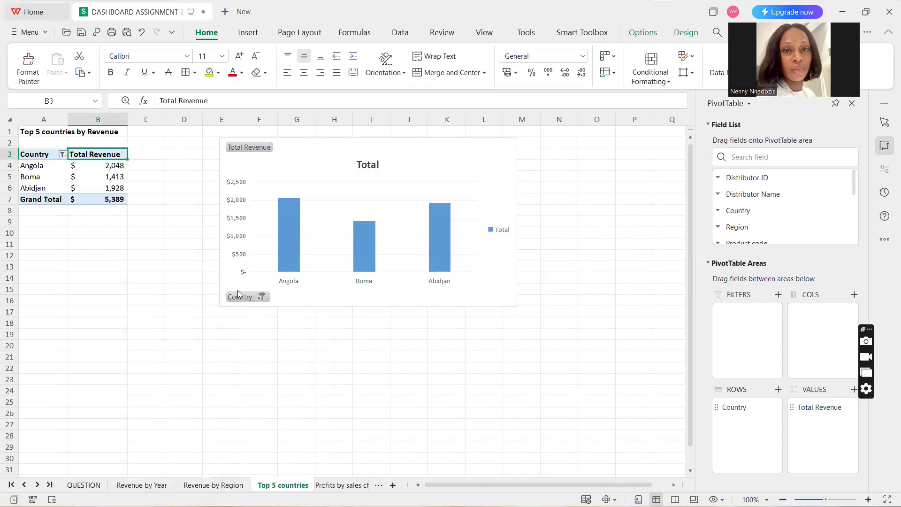
# Step: Sort the pivot table's Country field ascending, re-sort it descending, and reapply its filter with all countries selected
pyautogui.click(64, 155)
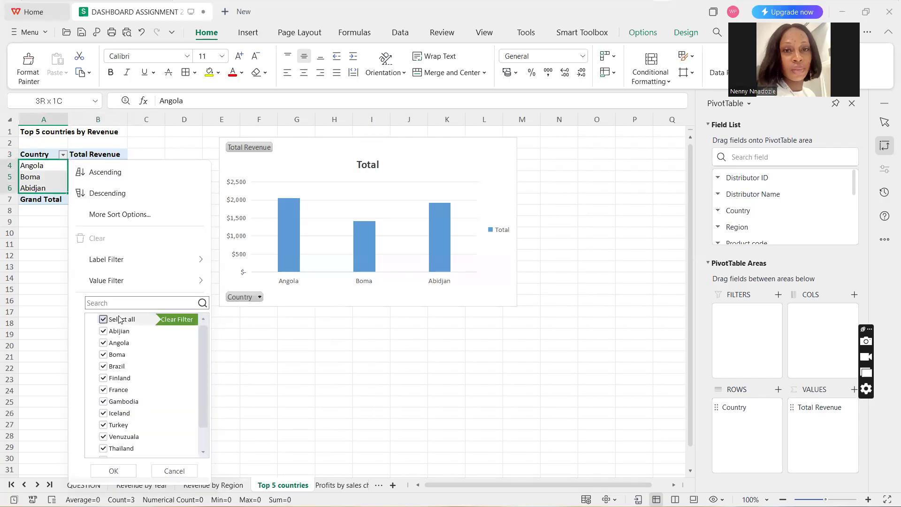
pyautogui.click(107, 174)
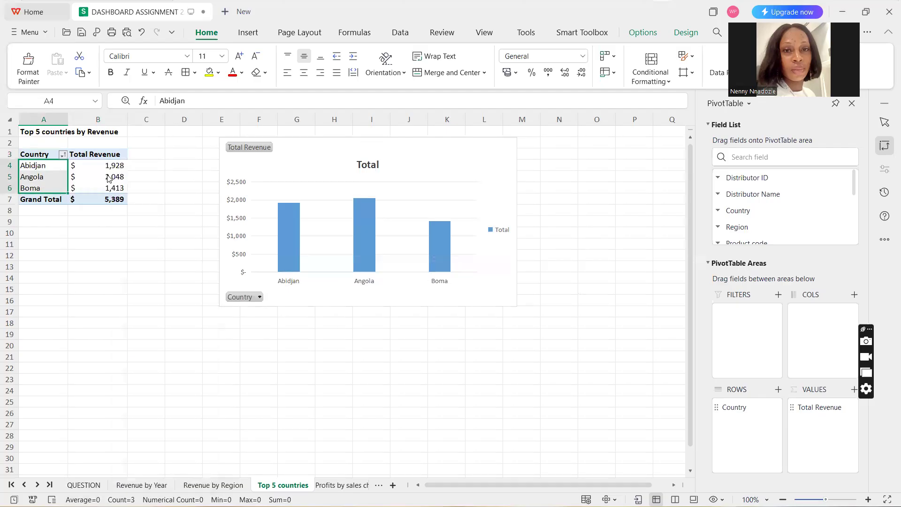
pyautogui.click(62, 157)
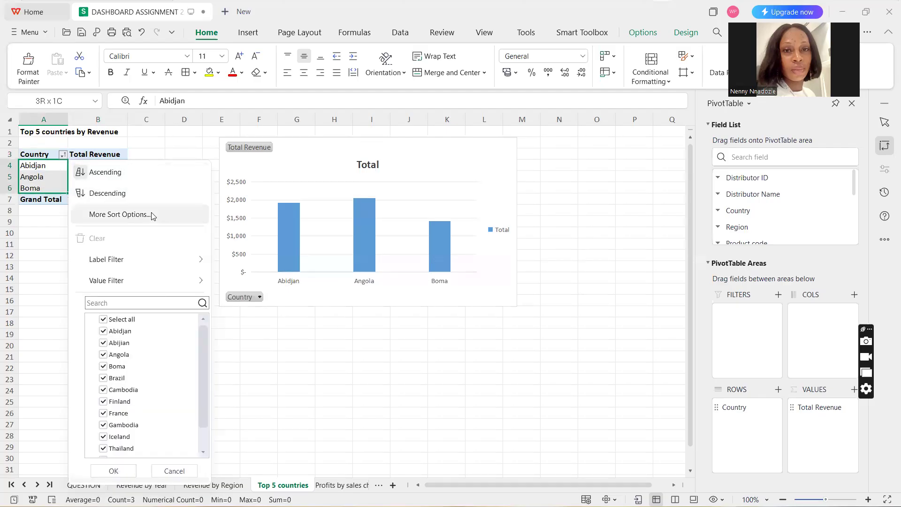
pyautogui.click(102, 195)
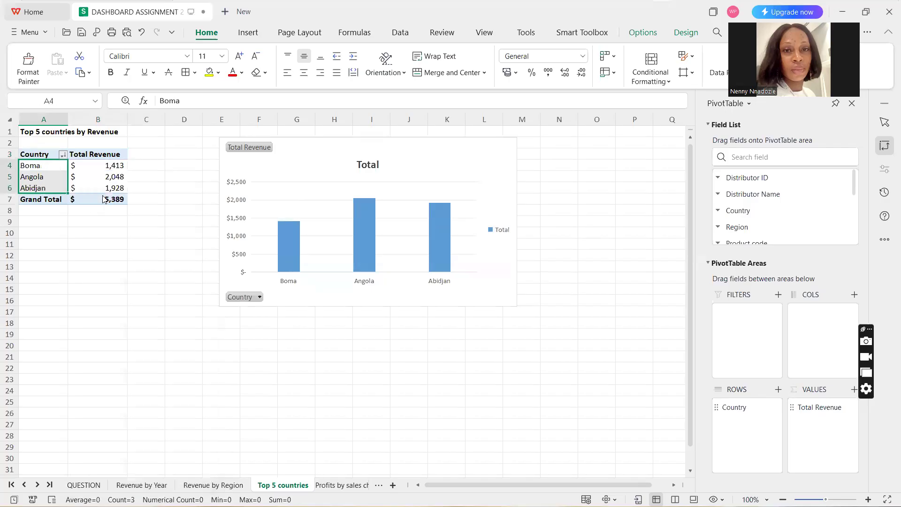
pyautogui.click(62, 156)
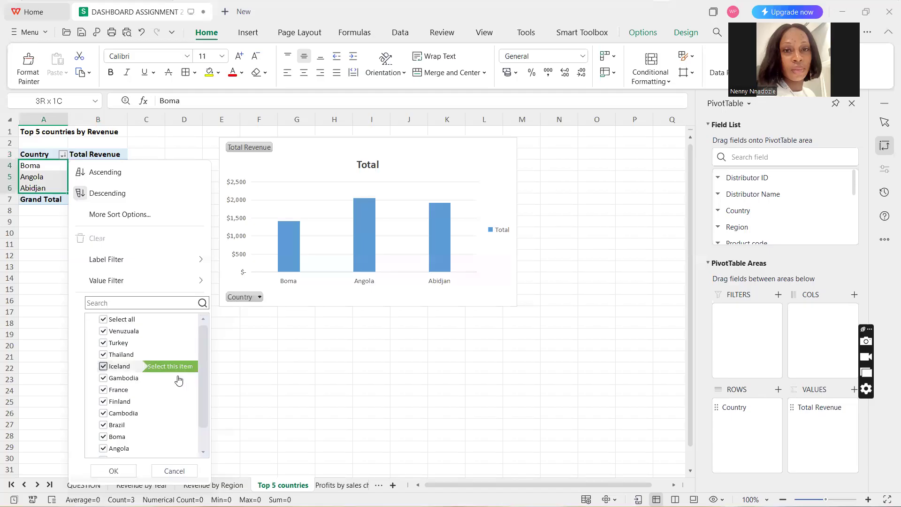
pyautogui.click(123, 471)
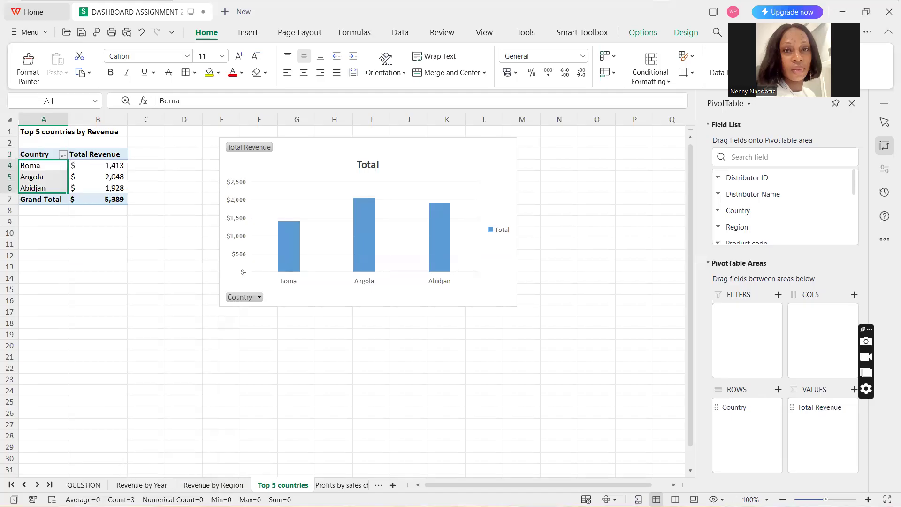
# Step: Look at the Profits by sales channel sheet's pivot table and pie chart, and return to the DASHBOARD sheet
pyautogui.click(342, 486)
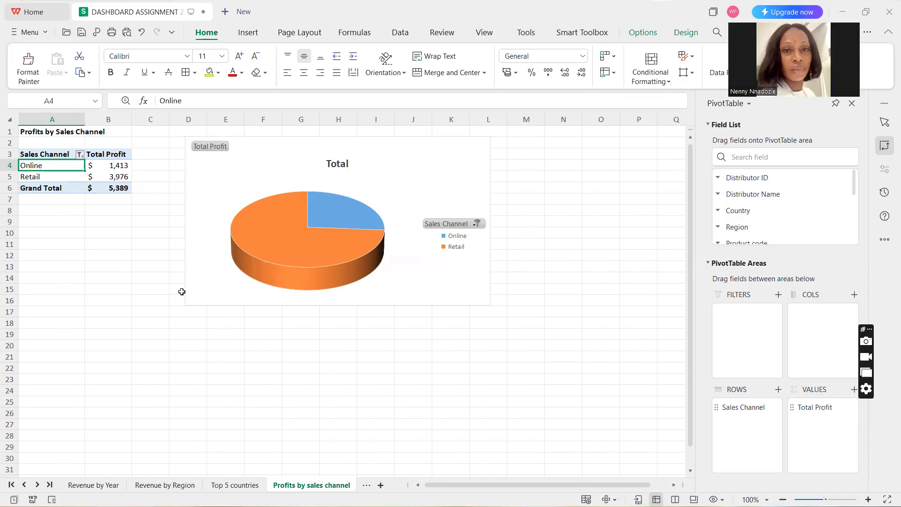
pyautogui.click(366, 484)
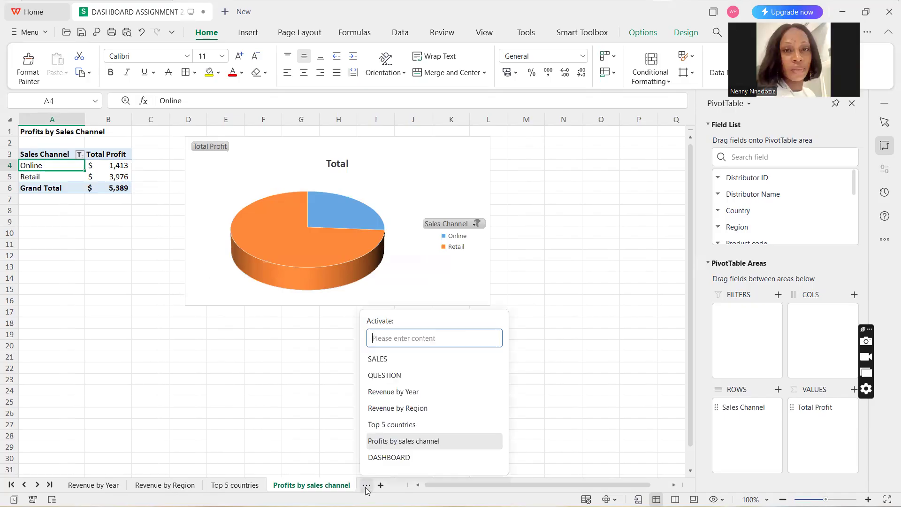
pyautogui.click(382, 457)
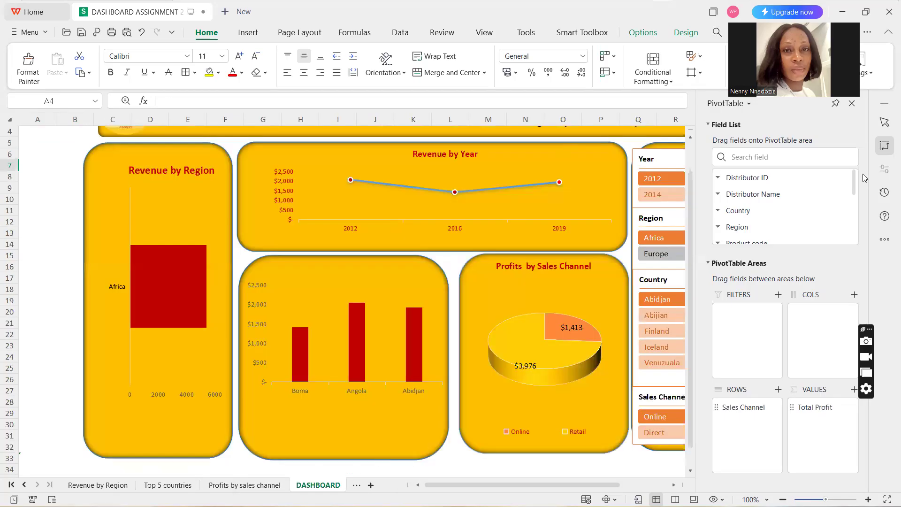
pyautogui.click(544, 186)
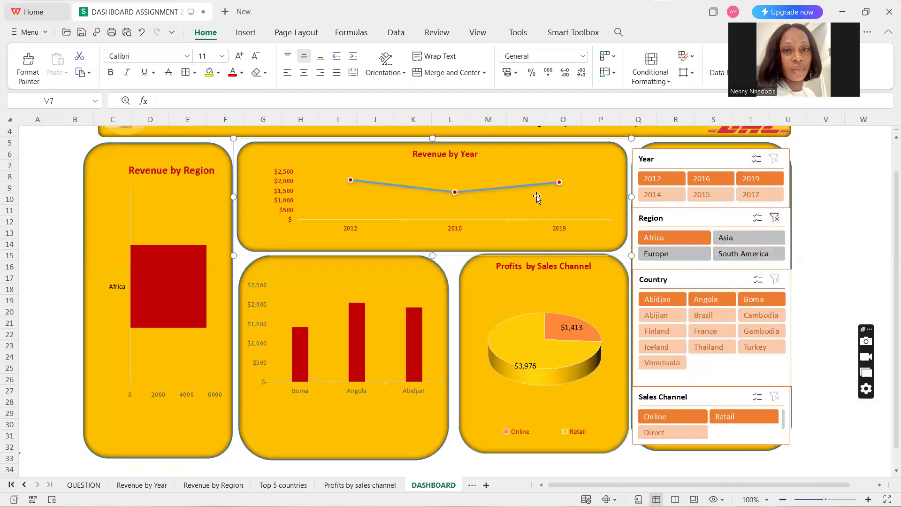
# Step: Try filtering the dashboard by Finland and France one at a time, and clear the Country slicer
pyautogui.click(671, 331)
pyautogui.click(695, 330)
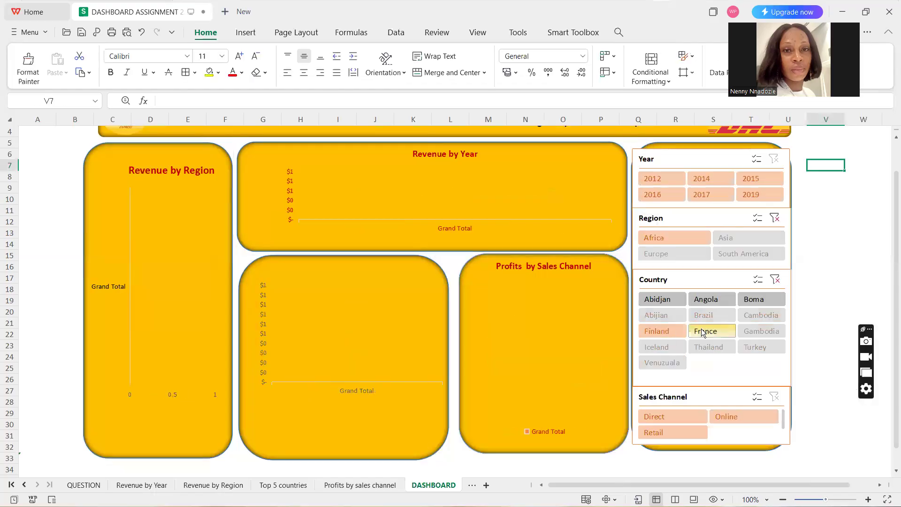
pyautogui.click(776, 280)
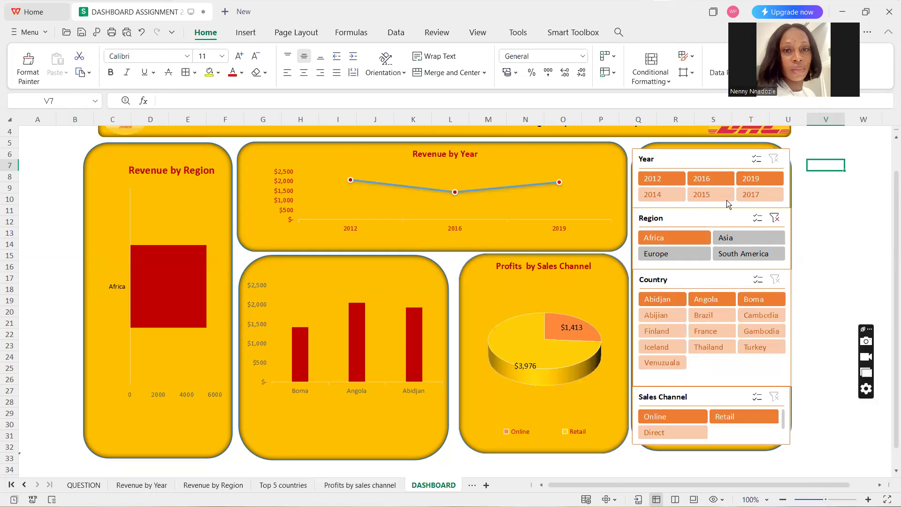
# Step: Filter the dashboard by the years 2017 and 2014 one at a time, ending with 2015 selected in the Year slicer
pyautogui.click(749, 194)
pyautogui.click(659, 196)
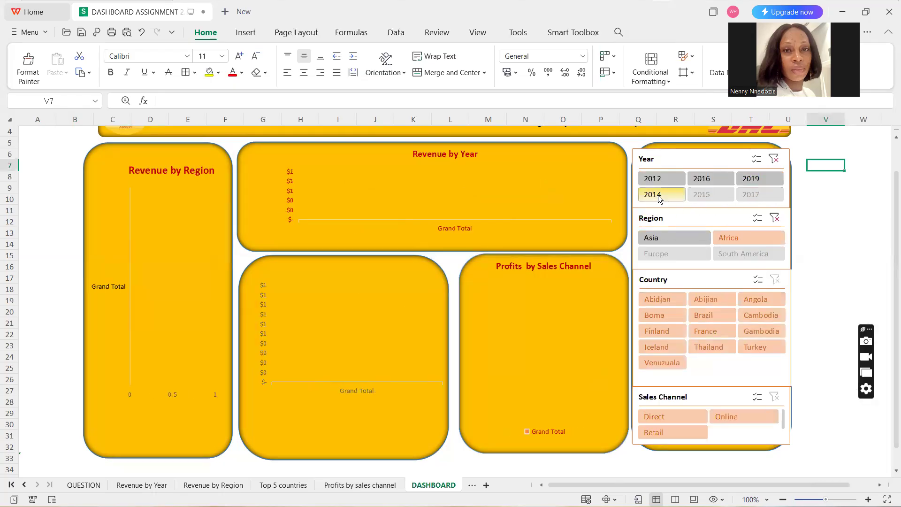
pyautogui.click(715, 198)
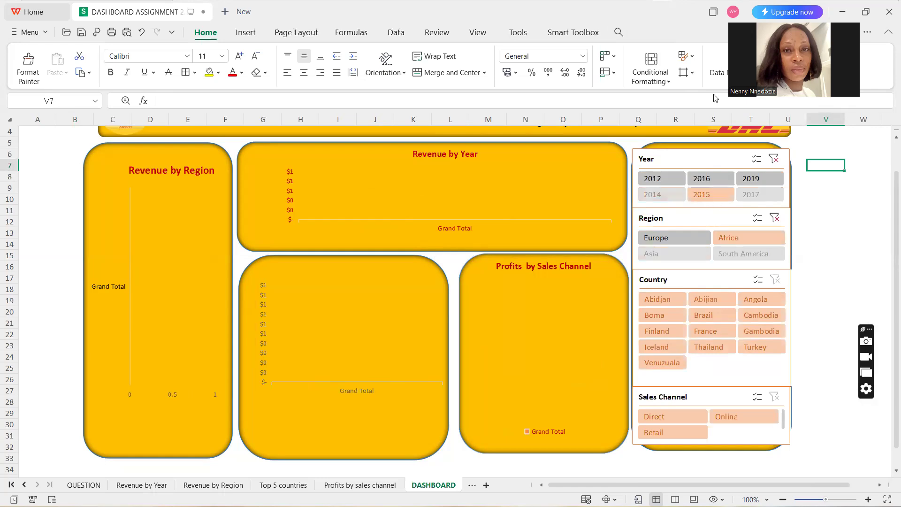